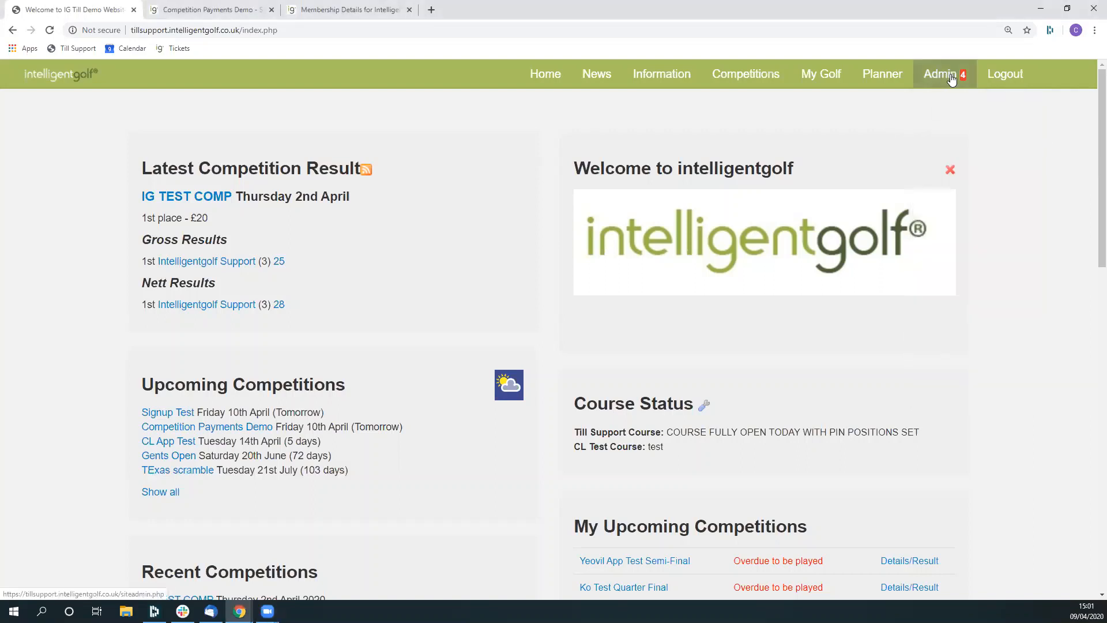
Step: Open the settings of the Competition Payments Demo competition from the competition administration
{"action": "mouse_move", "coordinate": [951, 78]}
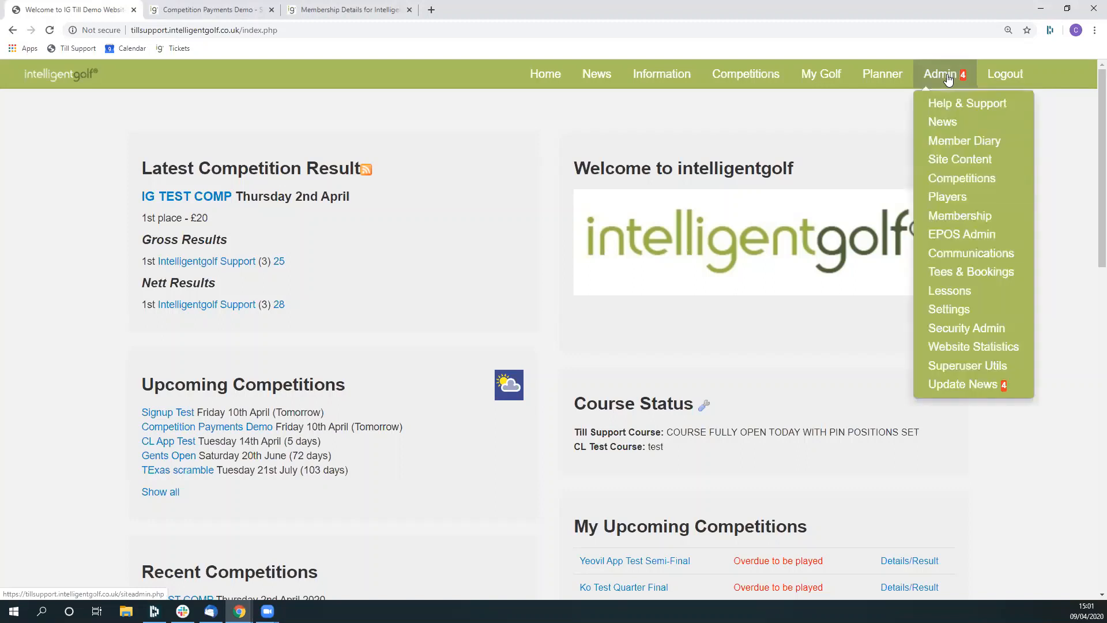
{"action": "left_click", "coordinate": [958, 177]}
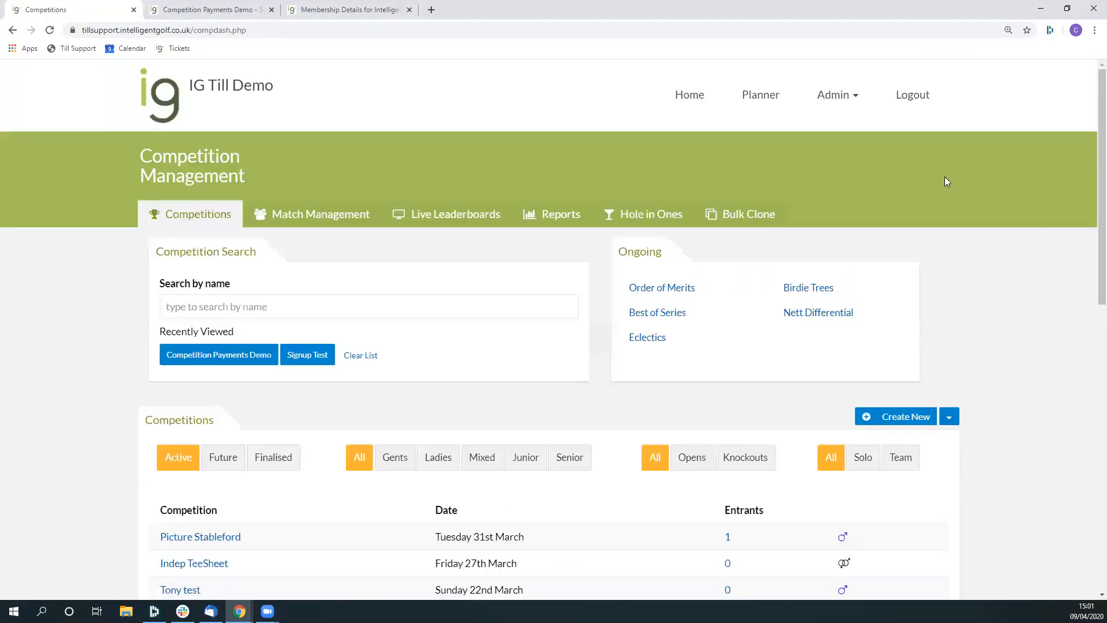
{"action": "left_click", "coordinate": [246, 361]}
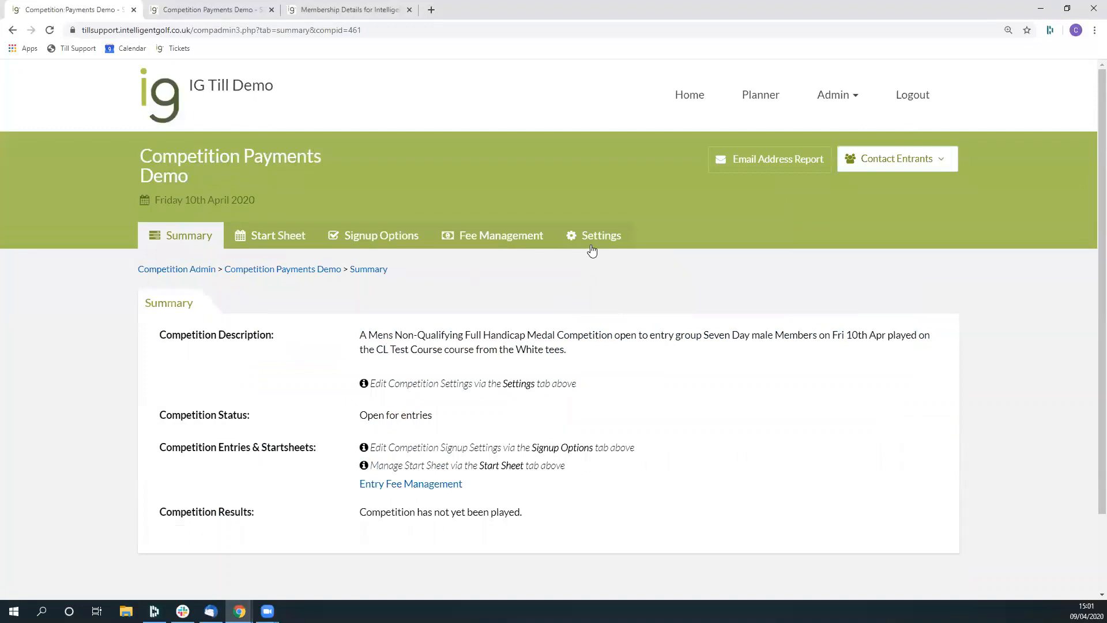
{"action": "left_click", "coordinate": [590, 246]}
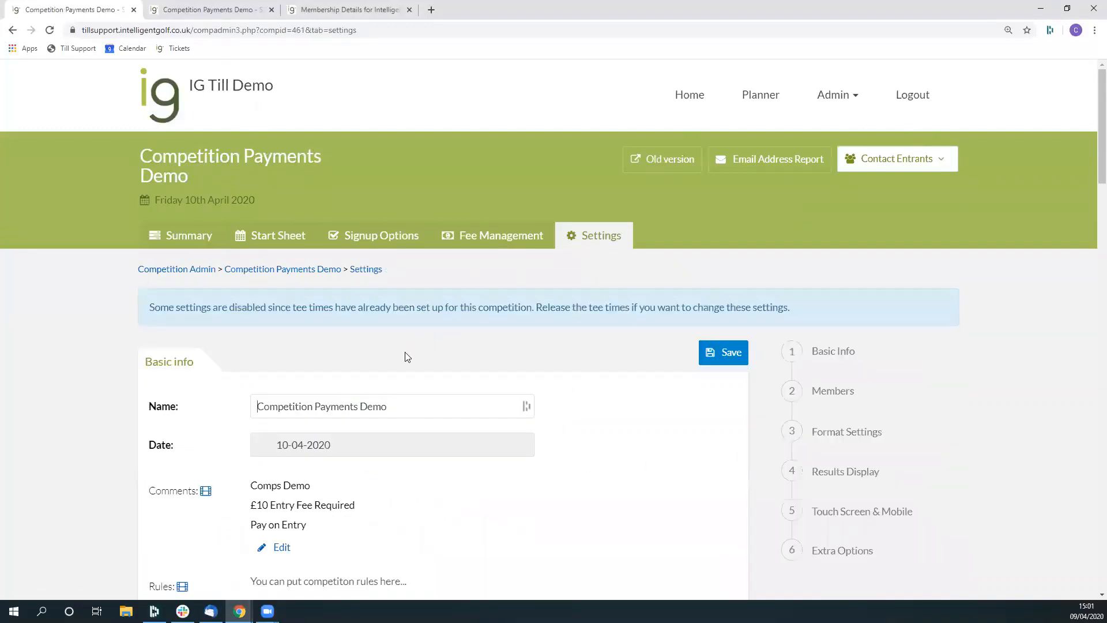
Step: Add the line "£1 two's fee - Optional" to the competition comments below the £10 entry fee line
{"action": "scroll", "coordinate": [412, 352], "scroll_direction": "down", "scroll_amount": 1}
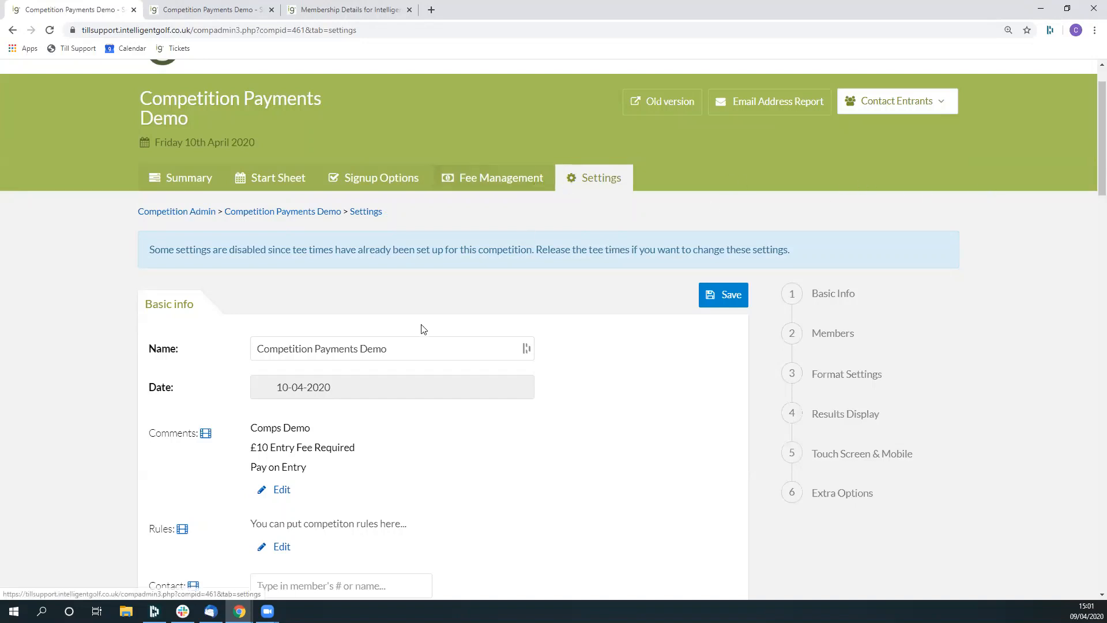
{"action": "scroll", "coordinate": [409, 334], "scroll_direction": "down", "scroll_amount": 1}
{"action": "scroll", "coordinate": [301, 314], "scroll_direction": "down", "scroll_amount": 1}
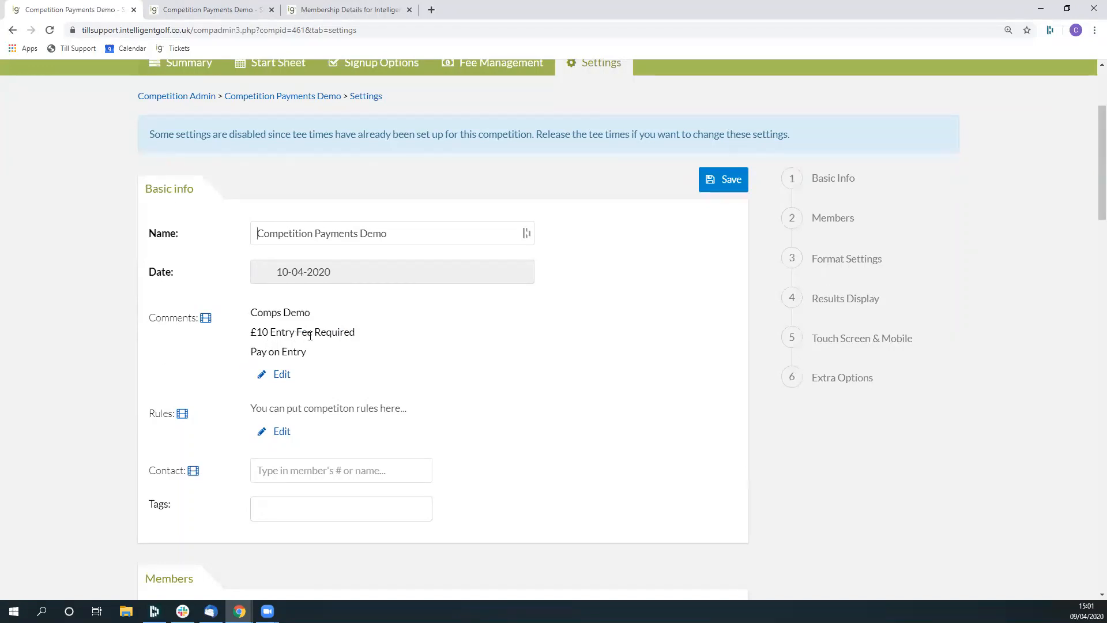
{"action": "left_click", "coordinate": [283, 375]}
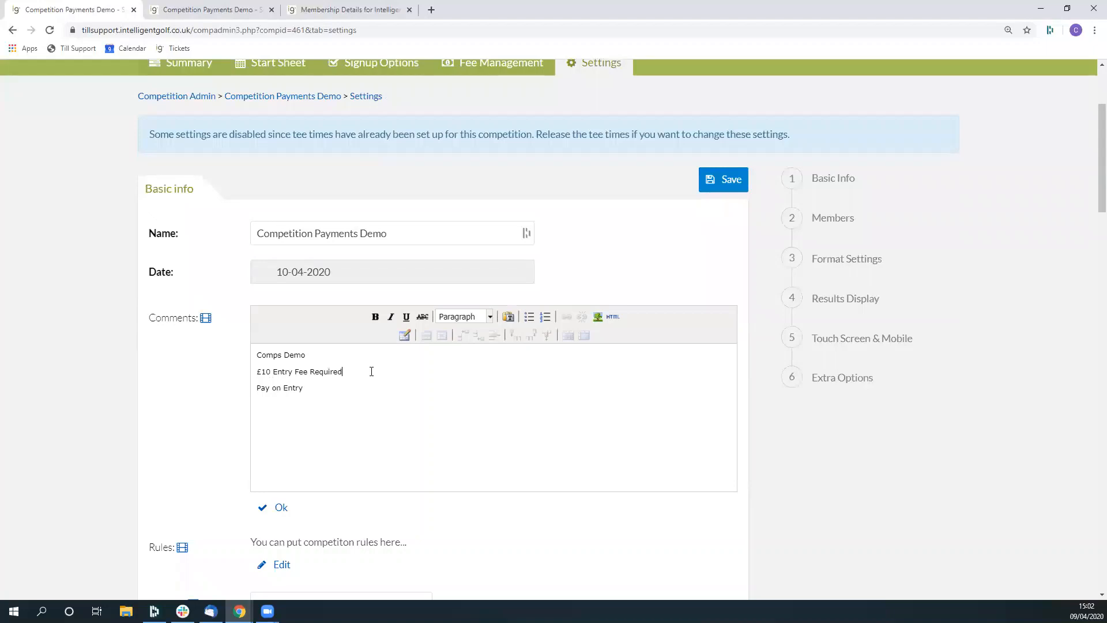
{"action": "key", "text": "Return"}
{"action": "type", "text": "£1 two's fee - Optional"}
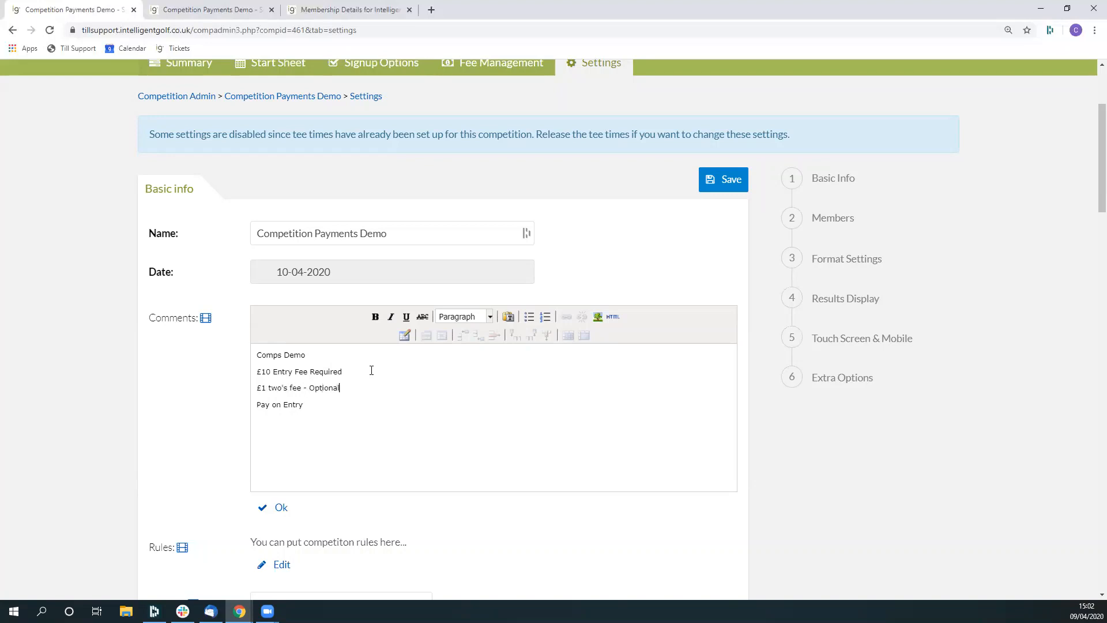
{"action": "left_click", "coordinate": [283, 508]}
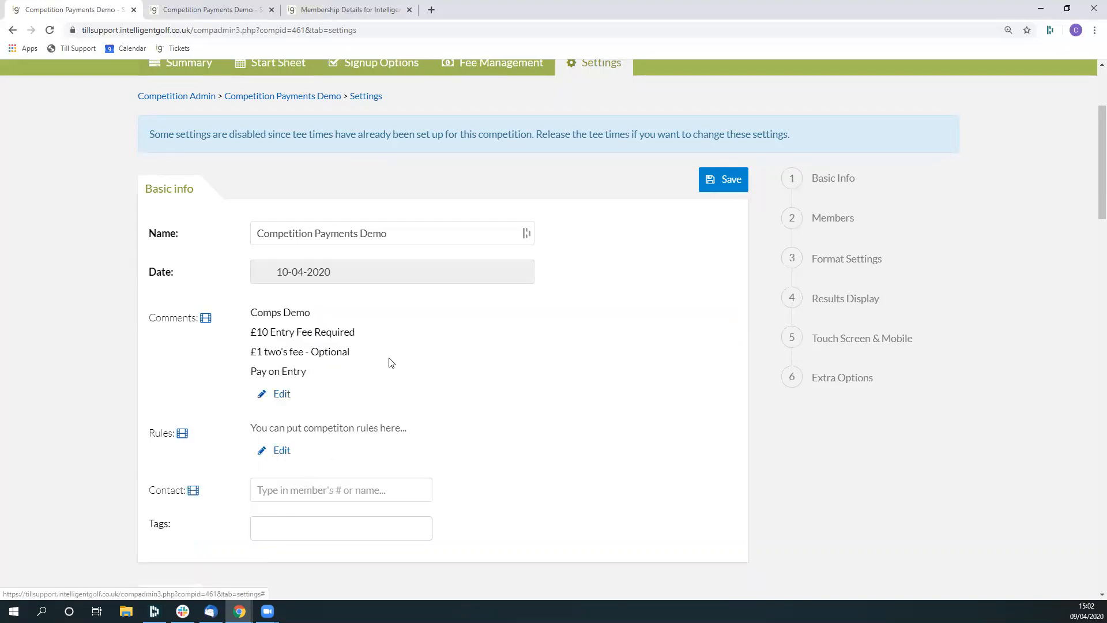
Step: Review the members, format, results display and touchscreen settings, and save the competition
{"action": "scroll", "coordinate": [389, 362], "scroll_direction": "down", "scroll_amount": 1}
{"action": "scroll", "coordinate": [390, 362], "scroll_direction": "down", "scroll_amount": 4}
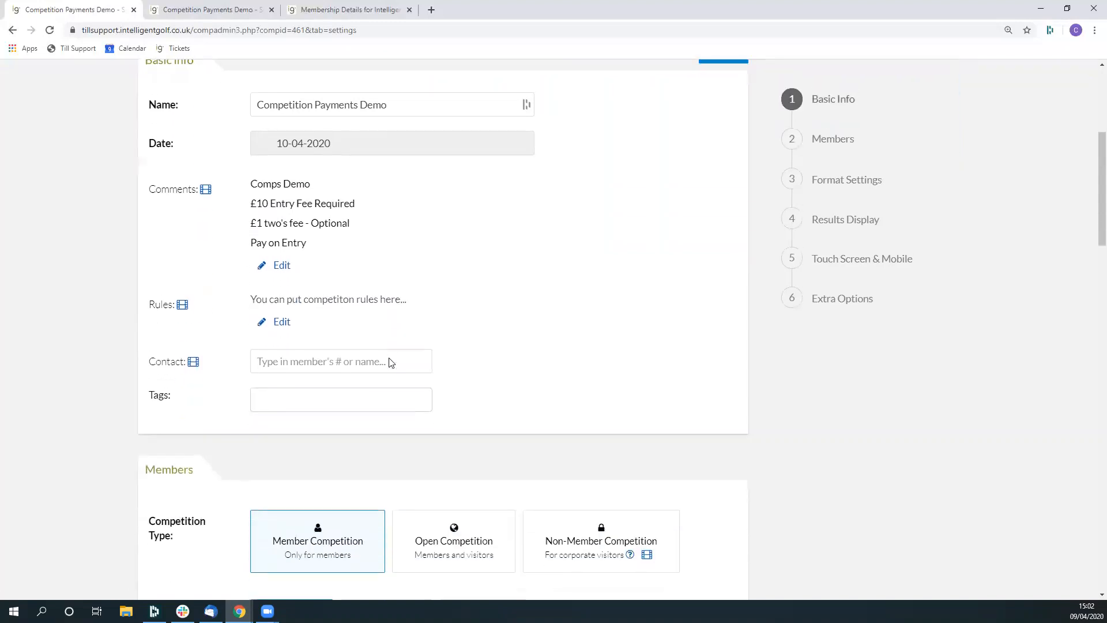
{"action": "scroll", "coordinate": [389, 362], "scroll_direction": "down", "scroll_amount": 5}
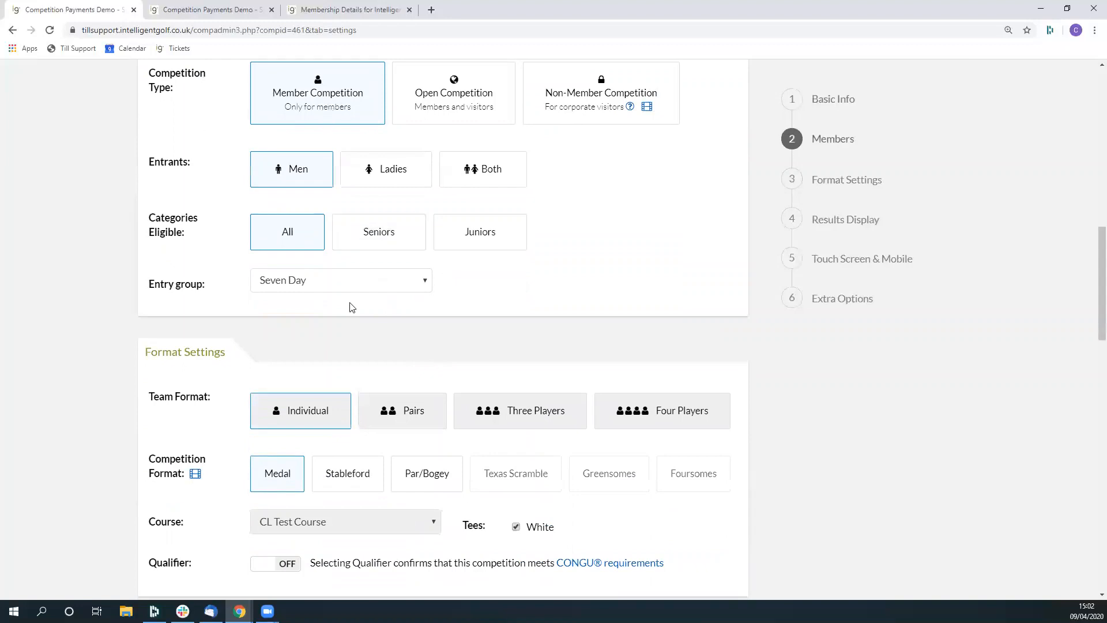
{"action": "scroll", "coordinate": [345, 345], "scroll_direction": "down", "scroll_amount": 1}
{"action": "scroll", "coordinate": [236, 373], "scroll_direction": "down", "scroll_amount": 2}
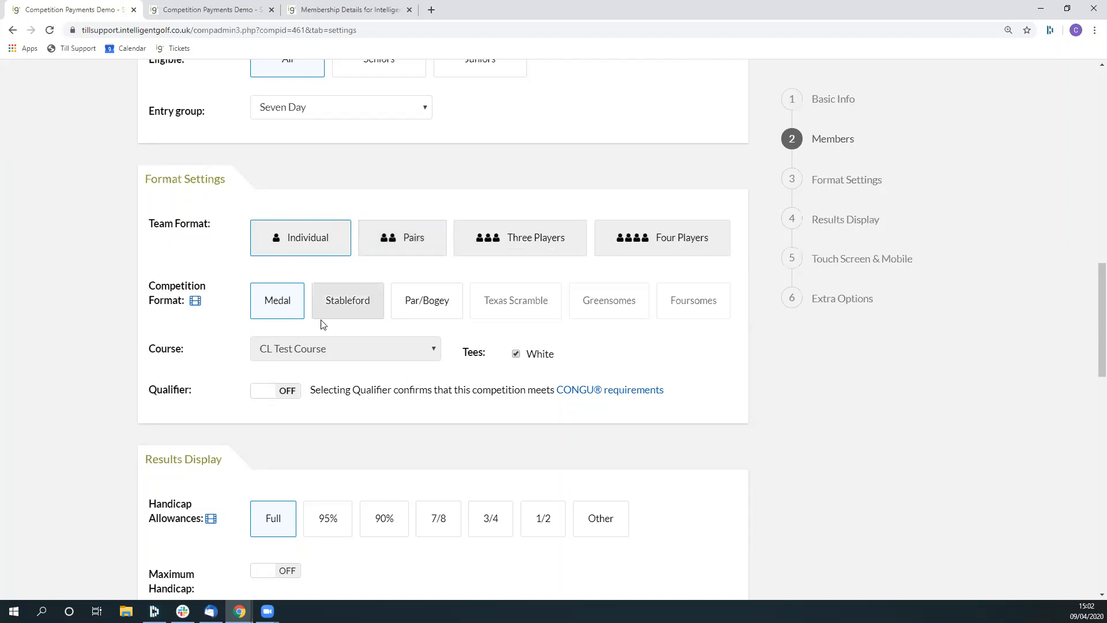
{"action": "scroll", "coordinate": [323, 329], "scroll_direction": "down", "scroll_amount": 4}
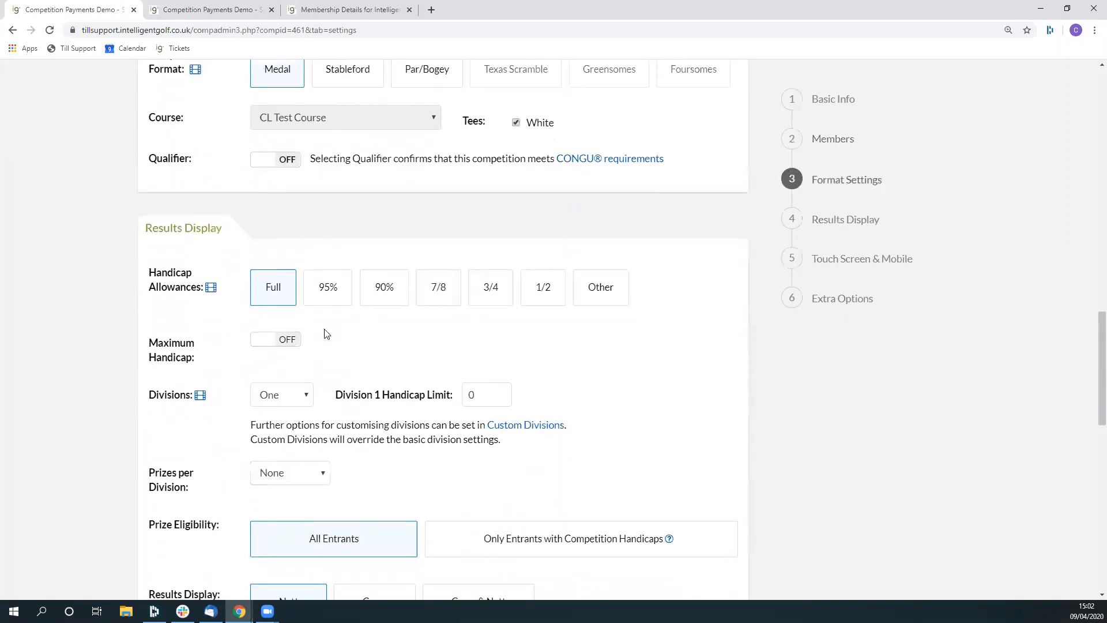
{"action": "scroll", "coordinate": [325, 330], "scroll_direction": "down", "scroll_amount": 8}
{"action": "scroll", "coordinate": [324, 331], "scroll_direction": "down", "scroll_amount": 6}
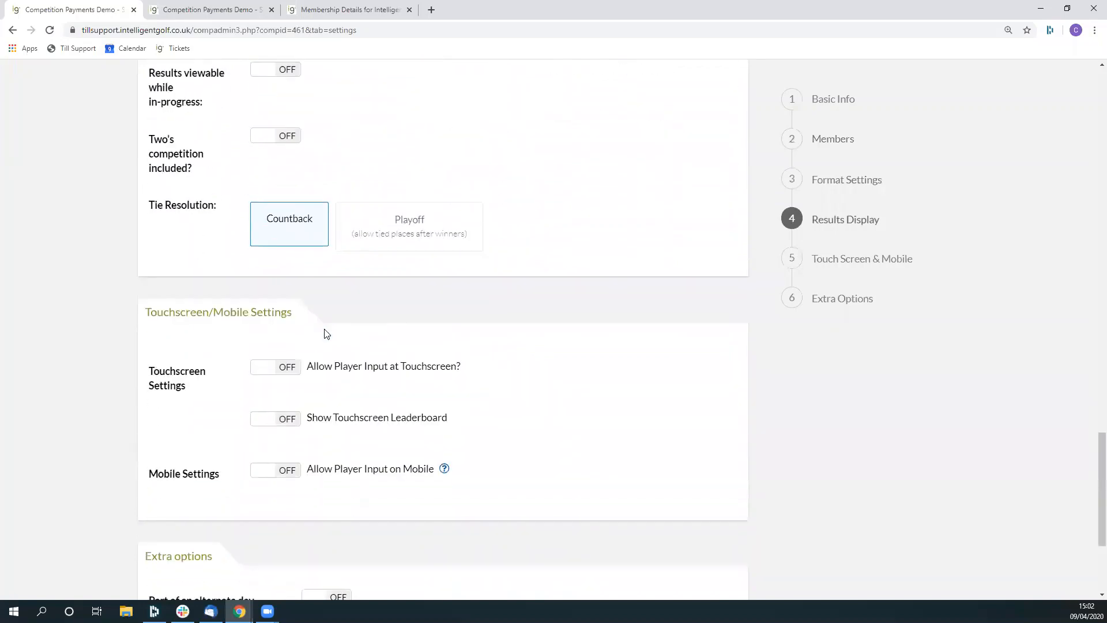
{"action": "left_click", "coordinate": [715, 471]}
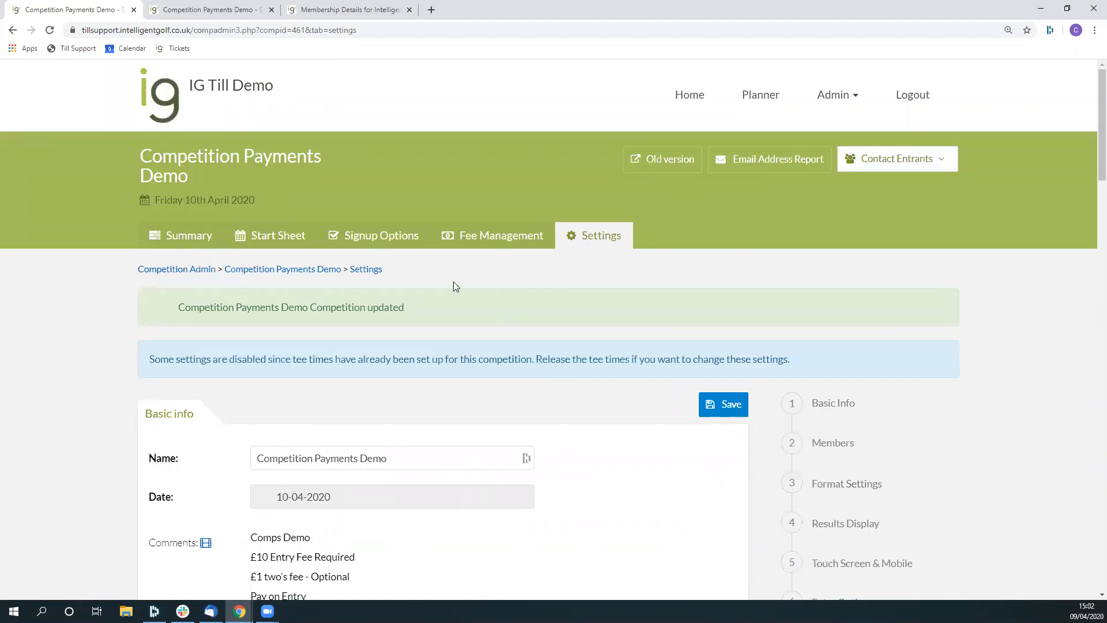
Step: Open the competition's signup options and review the entry methods, tee allocation and payment options
{"action": "left_click", "coordinate": [374, 236]}
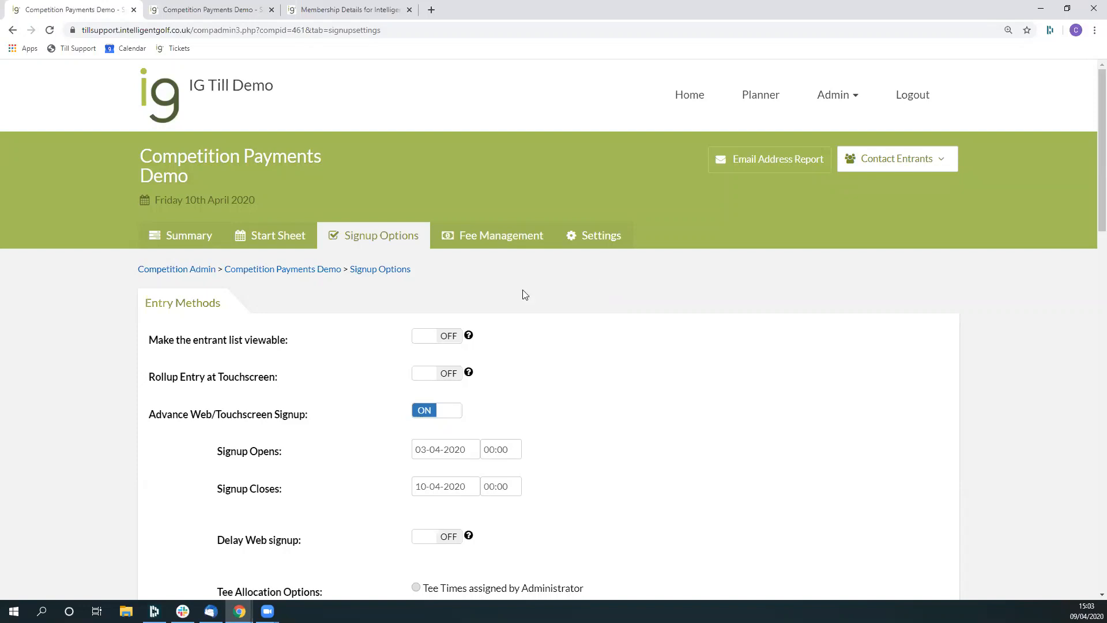
{"action": "scroll", "coordinate": [380, 296], "scroll_direction": "down", "scroll_amount": 1}
{"action": "scroll", "coordinate": [259, 314], "scroll_direction": "down", "scroll_amount": 1}
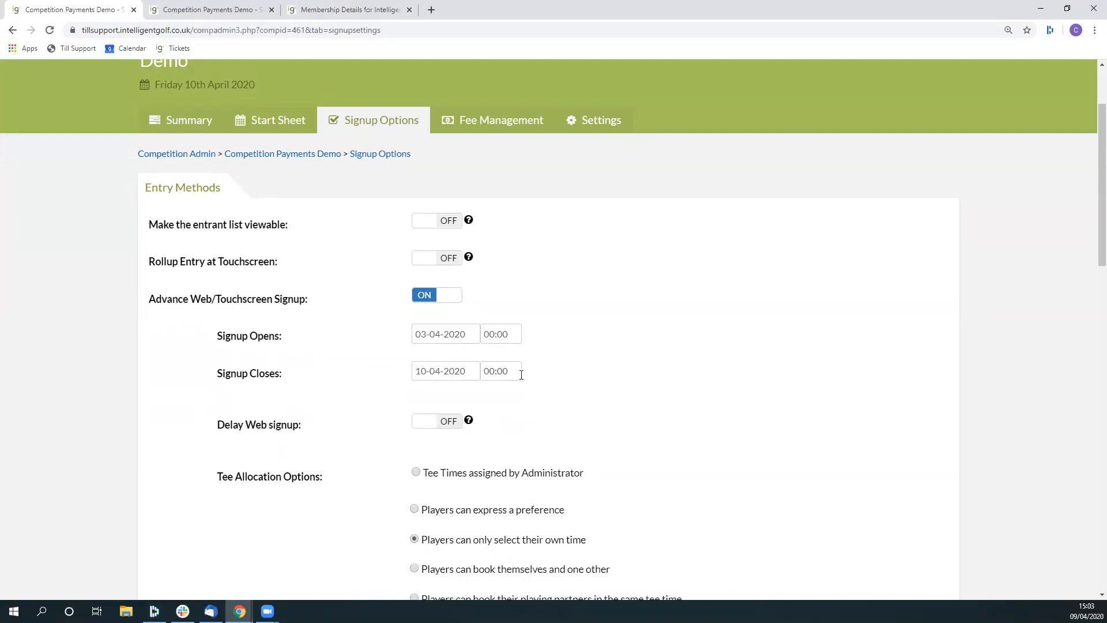
{"action": "scroll", "coordinate": [522, 376], "scroll_direction": "down", "scroll_amount": 3}
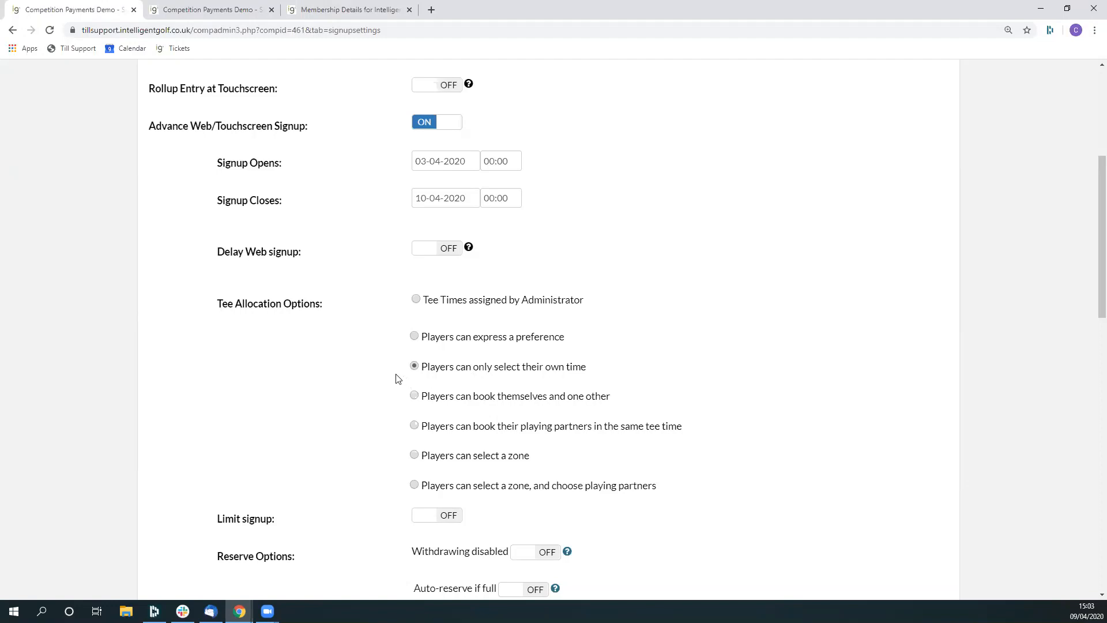
{"action": "scroll", "coordinate": [396, 378], "scroll_direction": "down", "scroll_amount": 1}
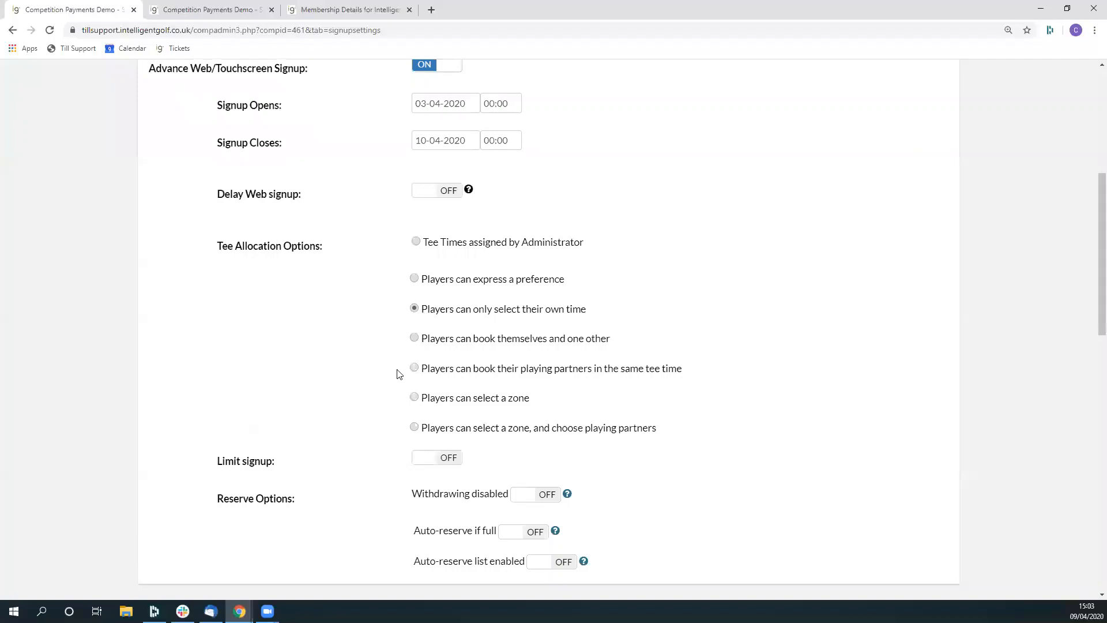
{"action": "scroll", "coordinate": [402, 372], "scroll_direction": "down", "scroll_amount": 6}
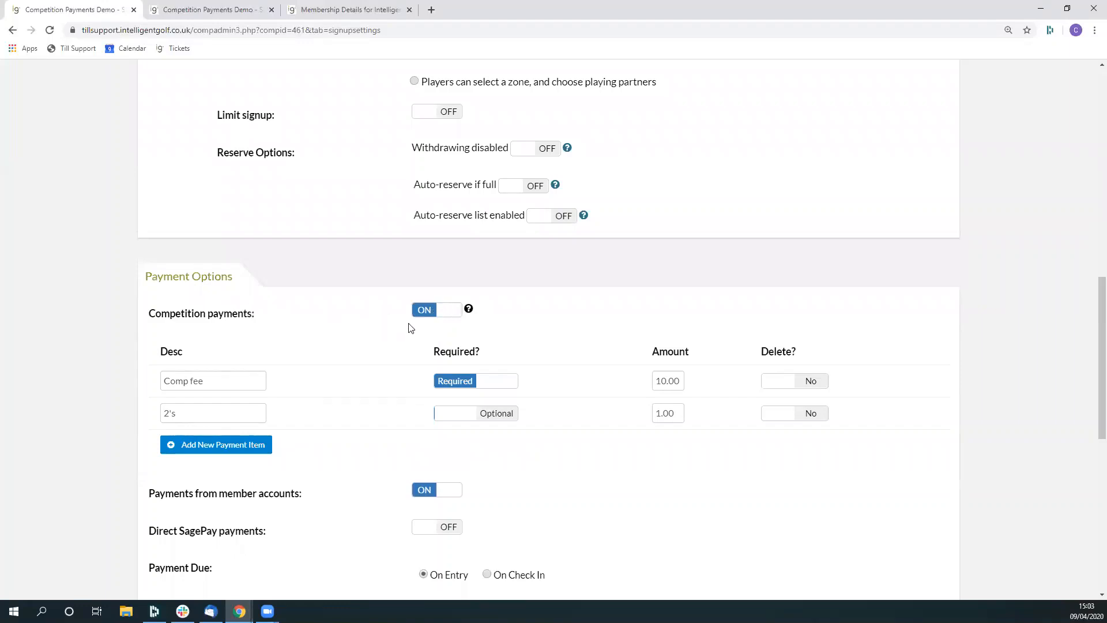
{"action": "scroll", "coordinate": [411, 327], "scroll_direction": "down", "scroll_amount": 1}
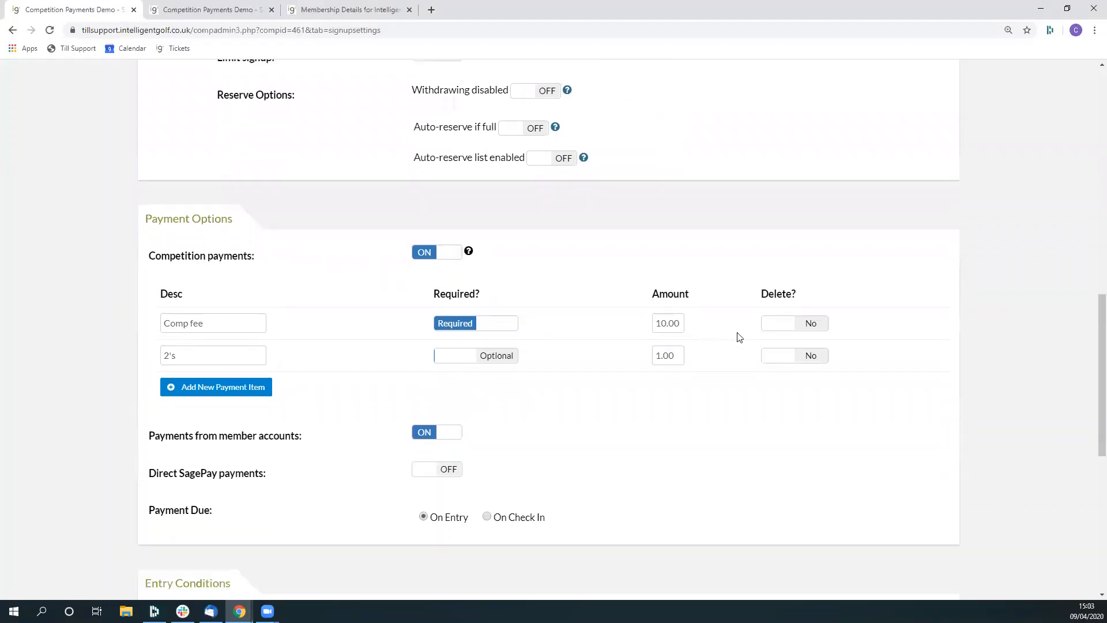
Step: Delete the Comp fee and 2's payment items and update the signup options
{"action": "left_click", "coordinate": [788, 355]}
{"action": "left_click", "coordinate": [786, 324]}
{"action": "scroll", "coordinate": [619, 476], "scroll_direction": "down", "scroll_amount": 3}
{"action": "scroll", "coordinate": [620, 476], "scroll_direction": "down", "scroll_amount": 5}
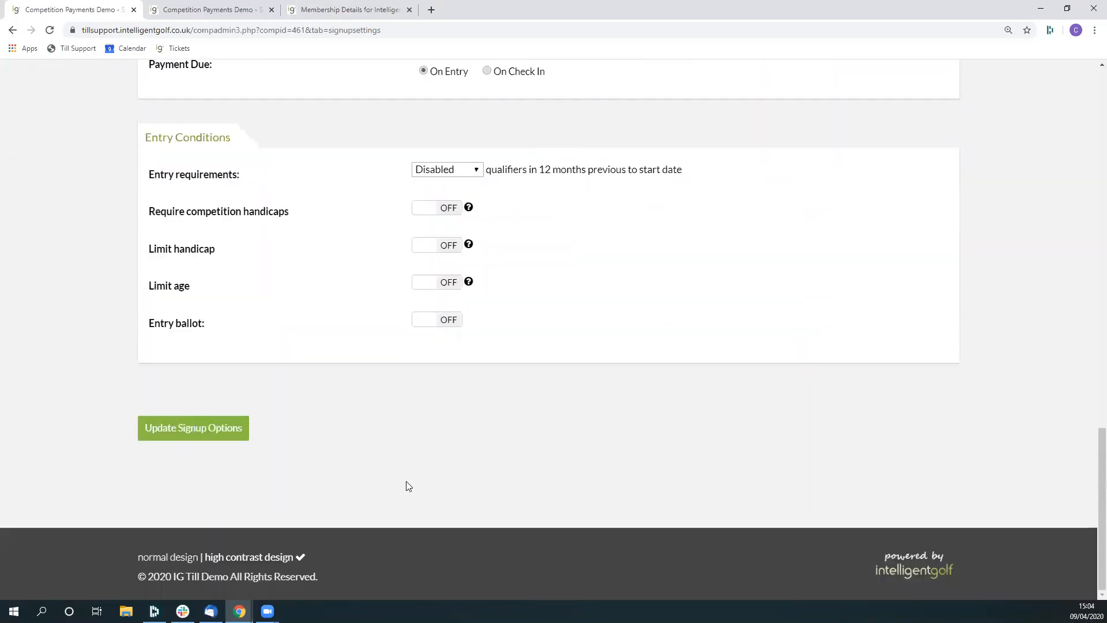
{"action": "left_click", "coordinate": [241, 436]}
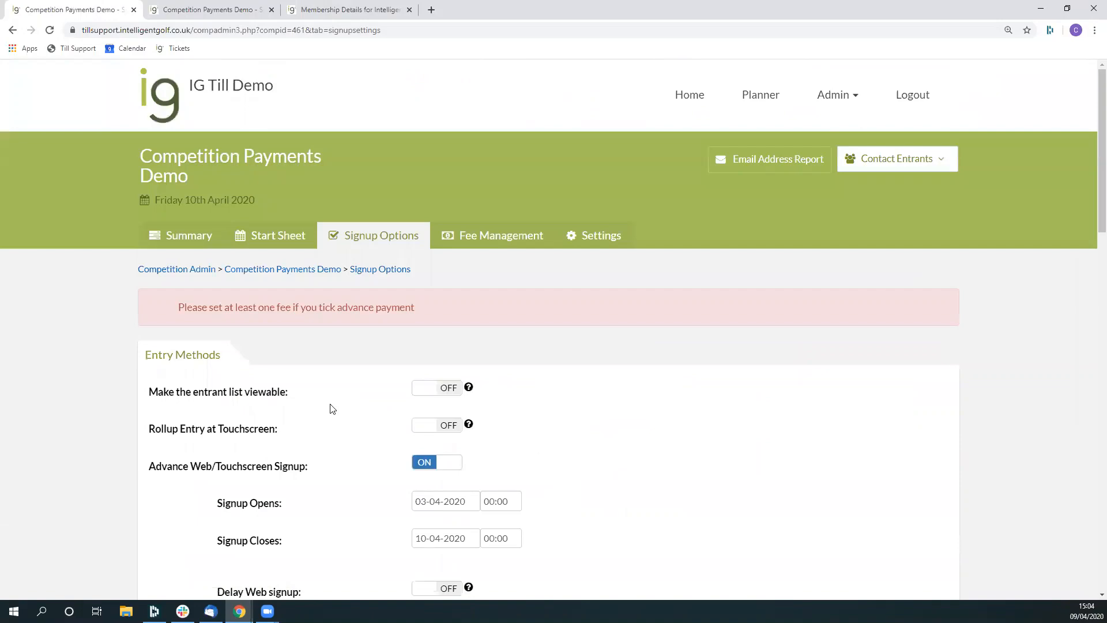
Step: Switch competition payments off and back on in the payment options
{"action": "scroll", "coordinate": [332, 409], "scroll_direction": "down", "scroll_amount": 10}
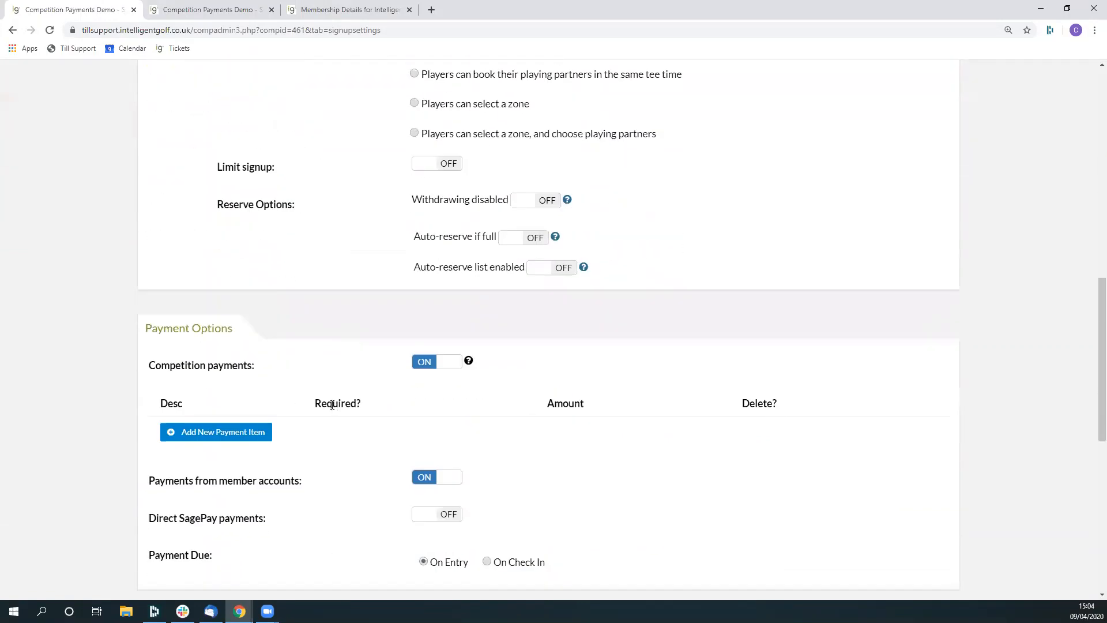
{"action": "left_click", "coordinate": [412, 364]}
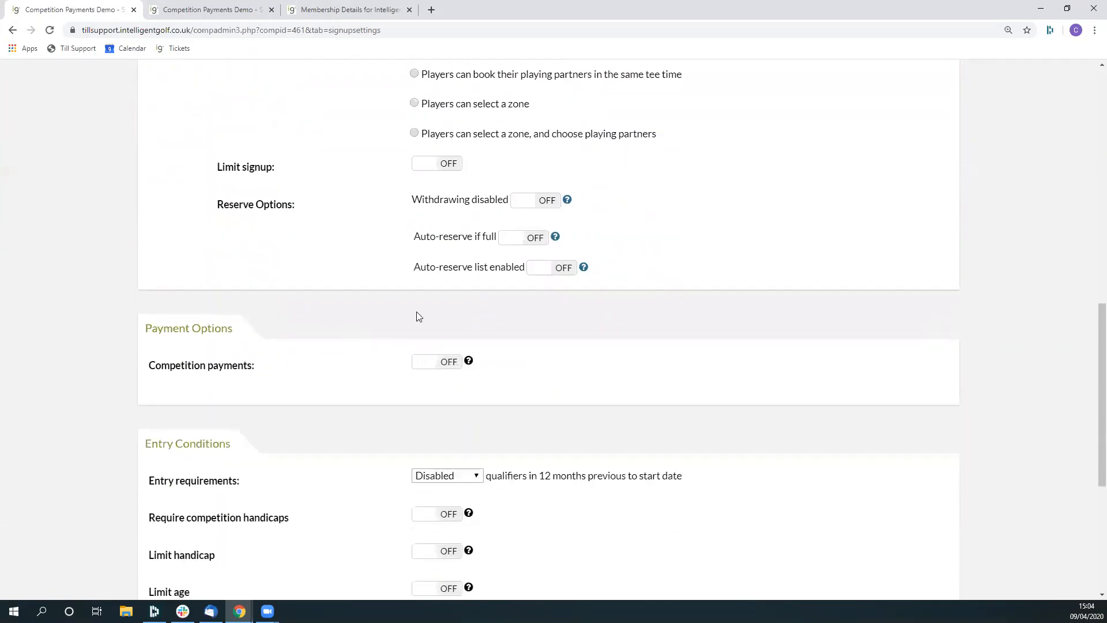
{"action": "scroll", "coordinate": [438, 283], "scroll_direction": "up", "scroll_amount": 5}
{"action": "scroll", "coordinate": [346, 375], "scroll_direction": "down", "scroll_amount": 4}
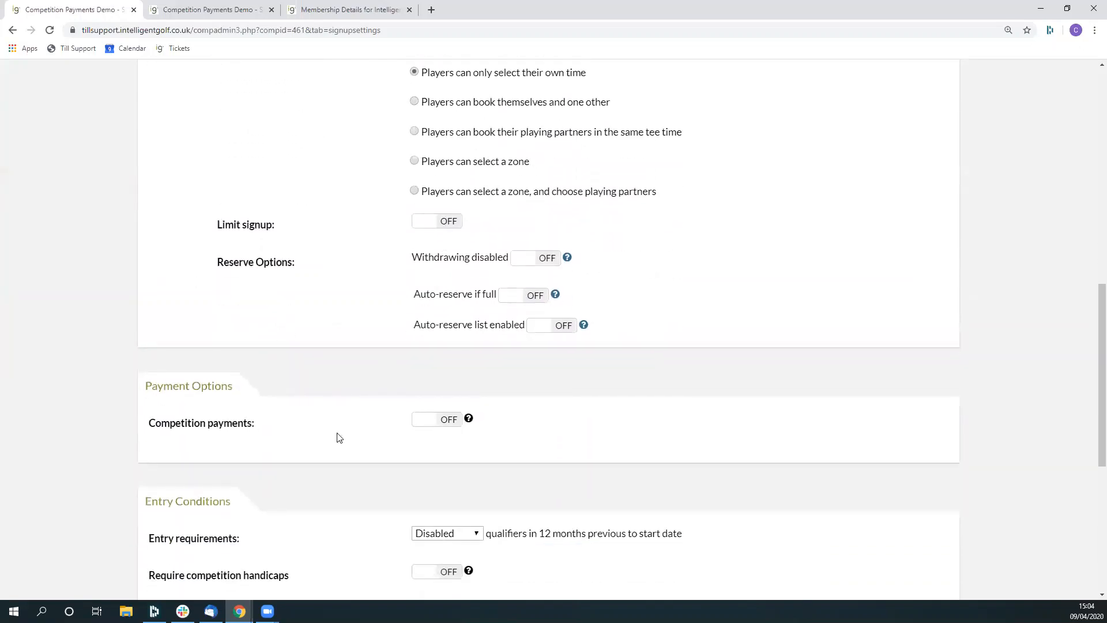
{"action": "left_click", "coordinate": [449, 427]}
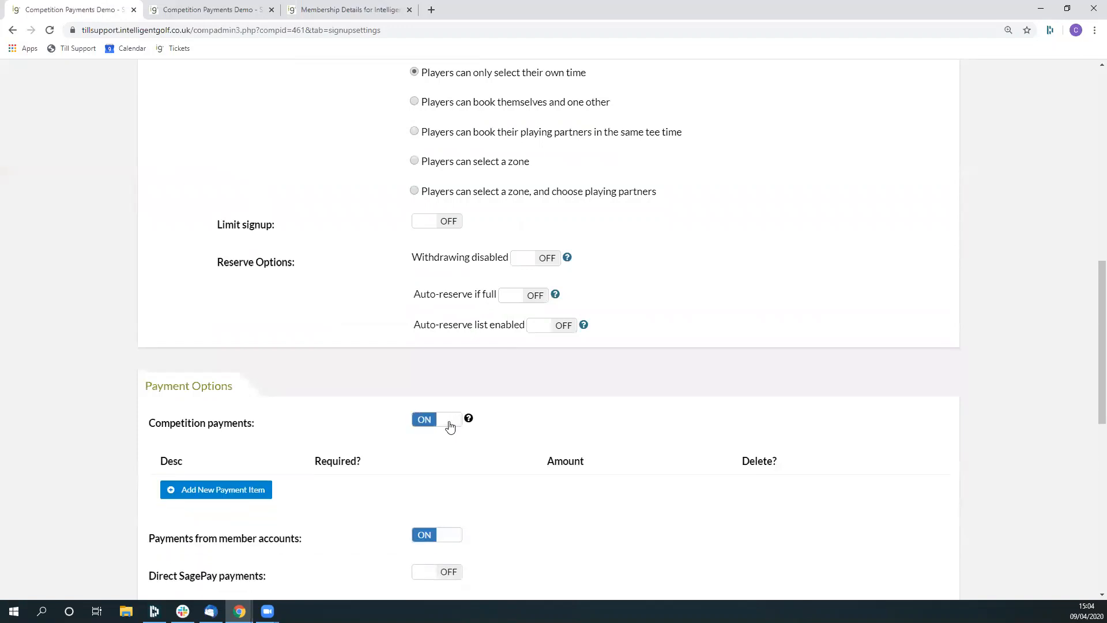
Step: Add a required payment item named "Comp Fee" with an amount of 10.00 and update the signup options
{"action": "scroll", "coordinate": [449, 427], "scroll_direction": "down", "scroll_amount": 2}
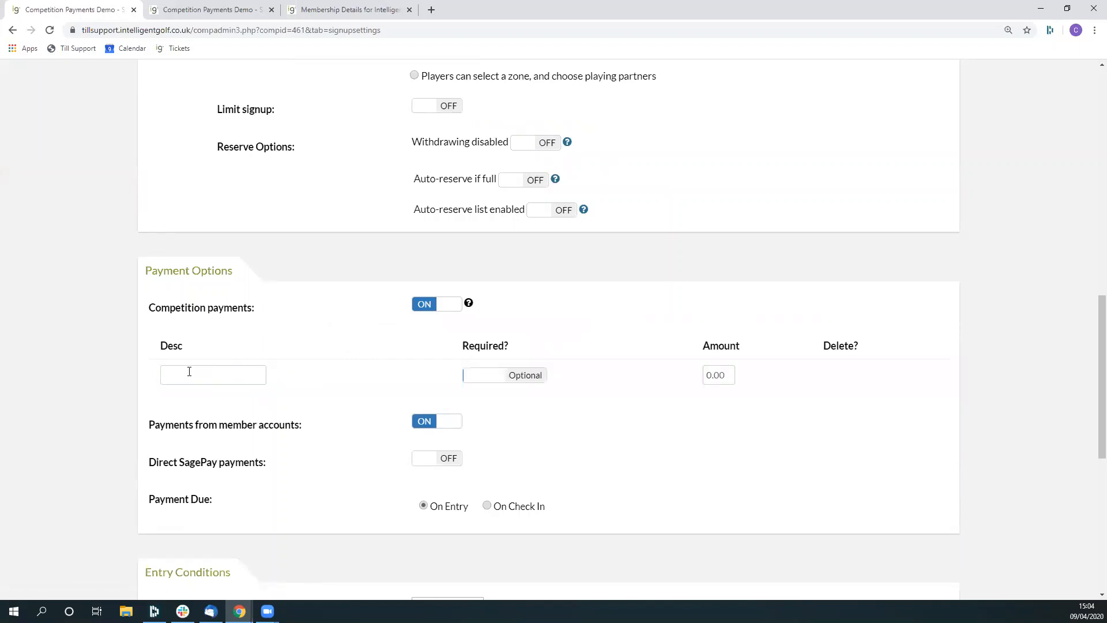
{"action": "left_click", "coordinate": [188, 374]}
{"action": "type", "text": "Comp Fee"}
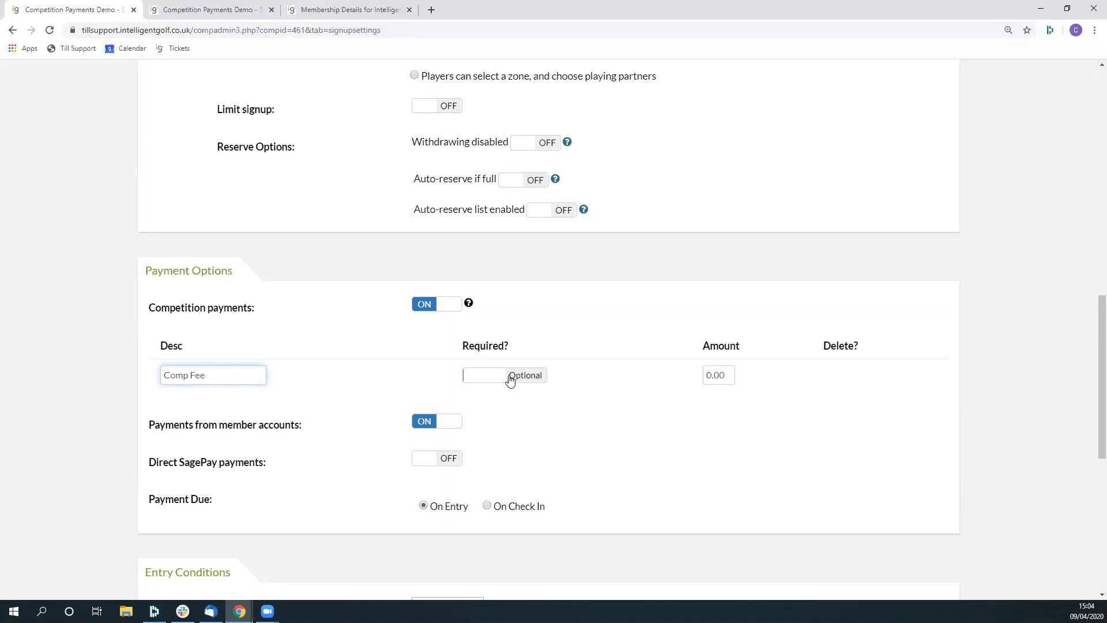
{"action": "left_click", "coordinate": [506, 379]}
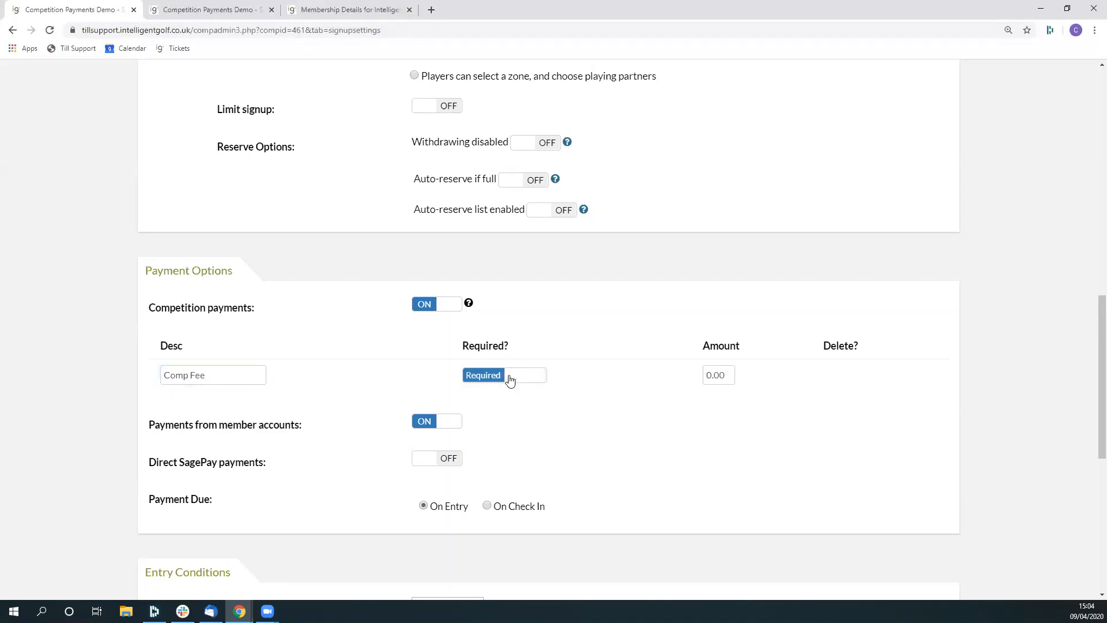
{"action": "left_click", "coordinate": [714, 376]}
{"action": "type", "text": "1"}
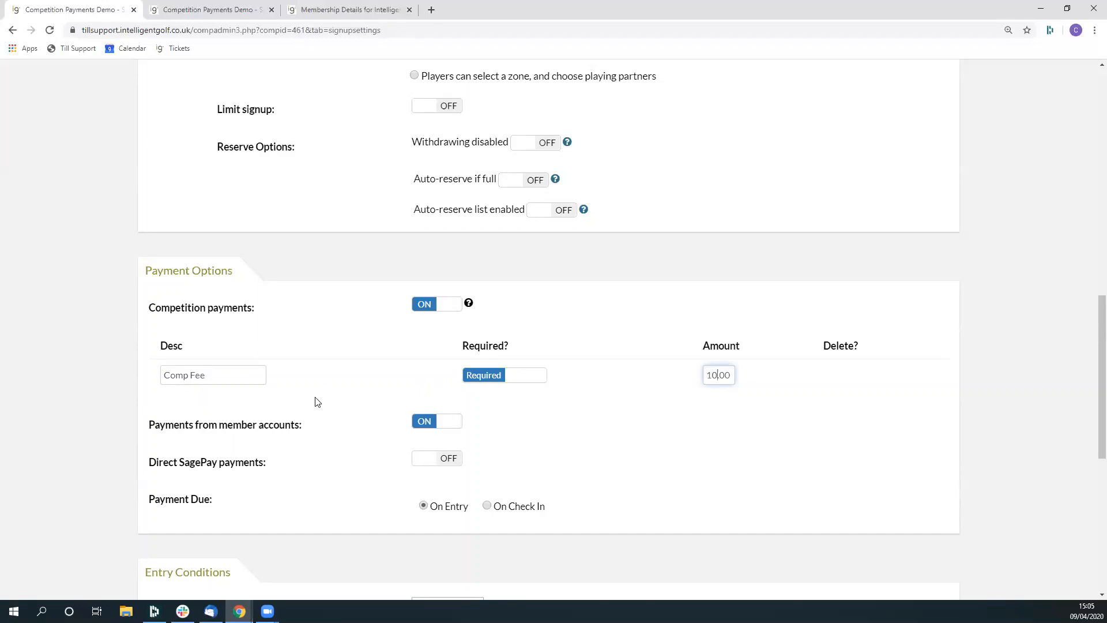
{"action": "scroll", "coordinate": [402, 397], "scroll_direction": "down", "scroll_amount": 1}
{"action": "scroll", "coordinate": [401, 396], "scroll_direction": "down", "scroll_amount": 6}
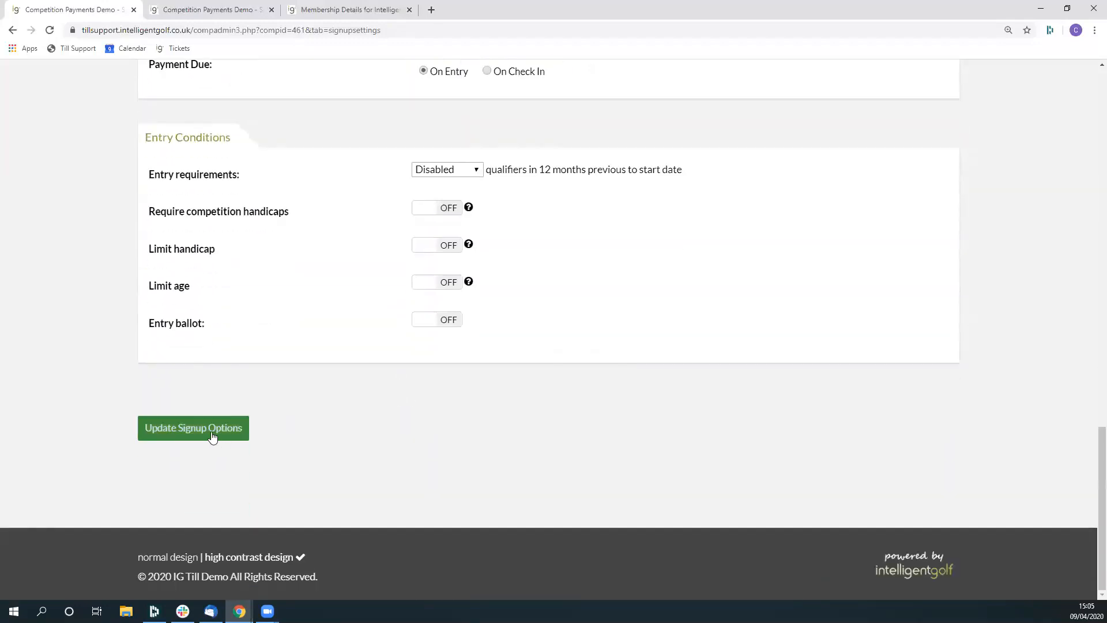
{"action": "left_click", "coordinate": [212, 436]}
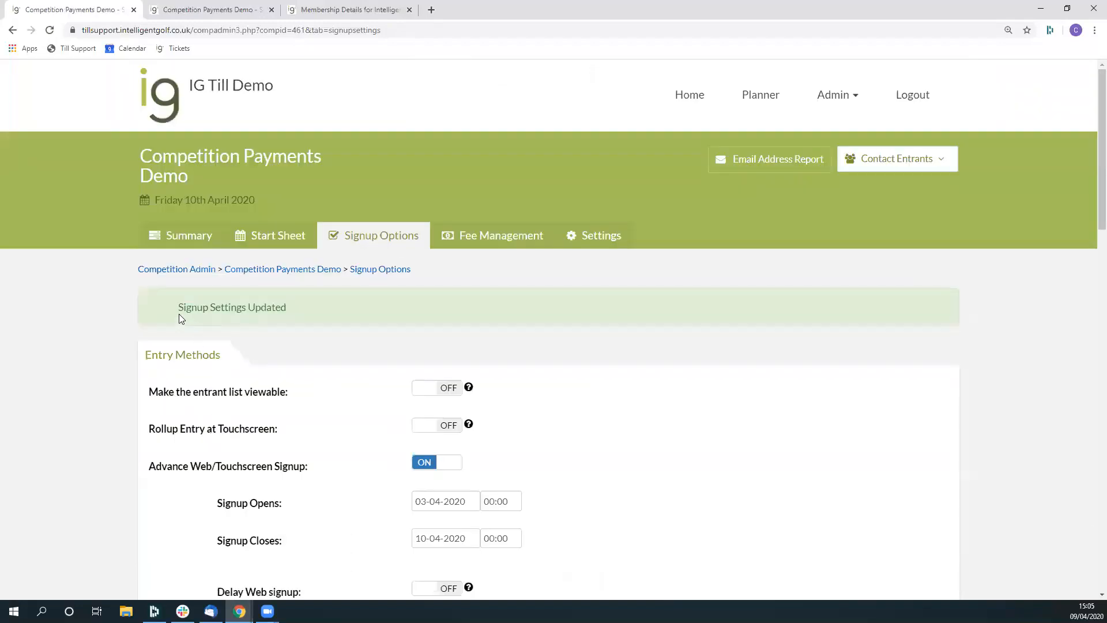
Step: Mark the Comp Fee payment item for deletion, then set its delete option back to No
{"action": "left_click_drag", "start_coordinate": [180, 308], "coordinate": [287, 309]}
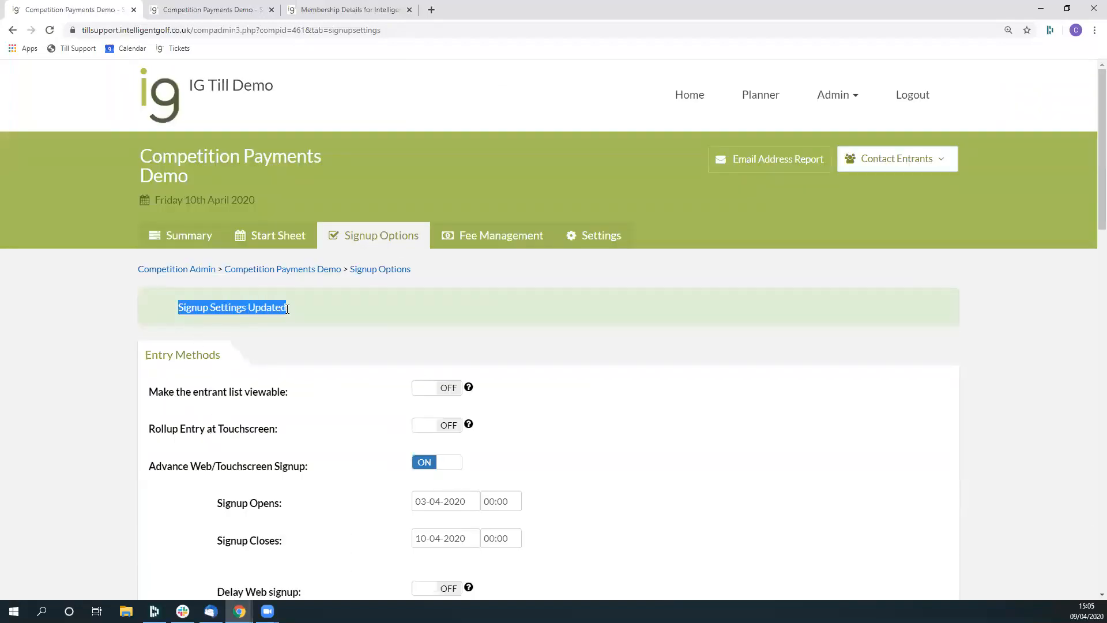
{"action": "left_click", "coordinate": [498, 323]}
{"action": "scroll", "coordinate": [544, 338], "scroll_direction": "down", "scroll_amount": 9}
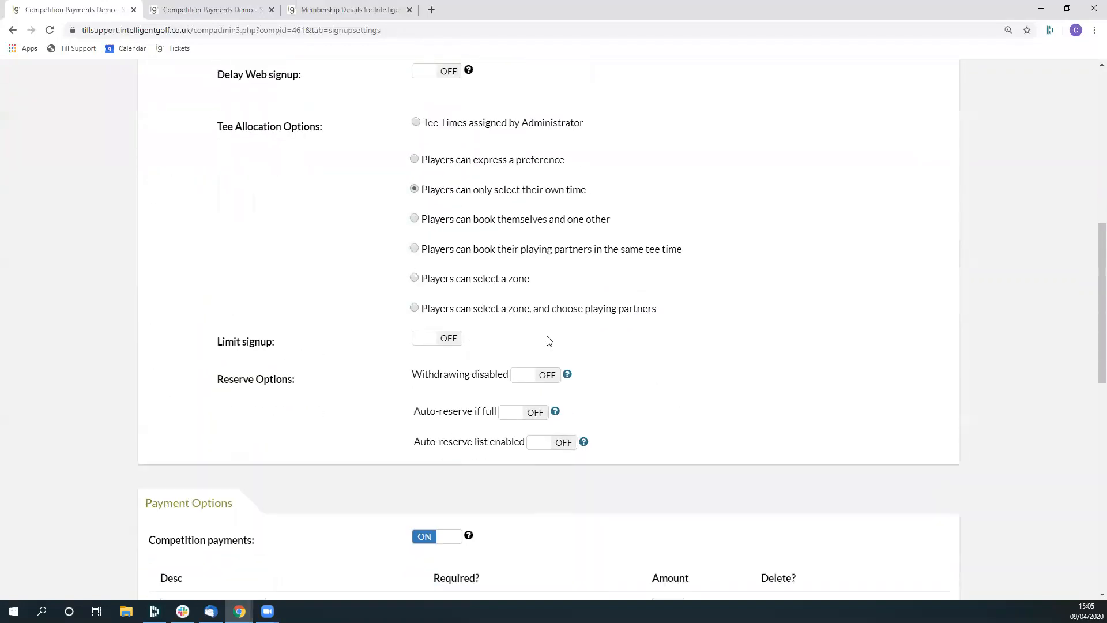
{"action": "scroll", "coordinate": [549, 341], "scroll_direction": "down", "scroll_amount": 6}
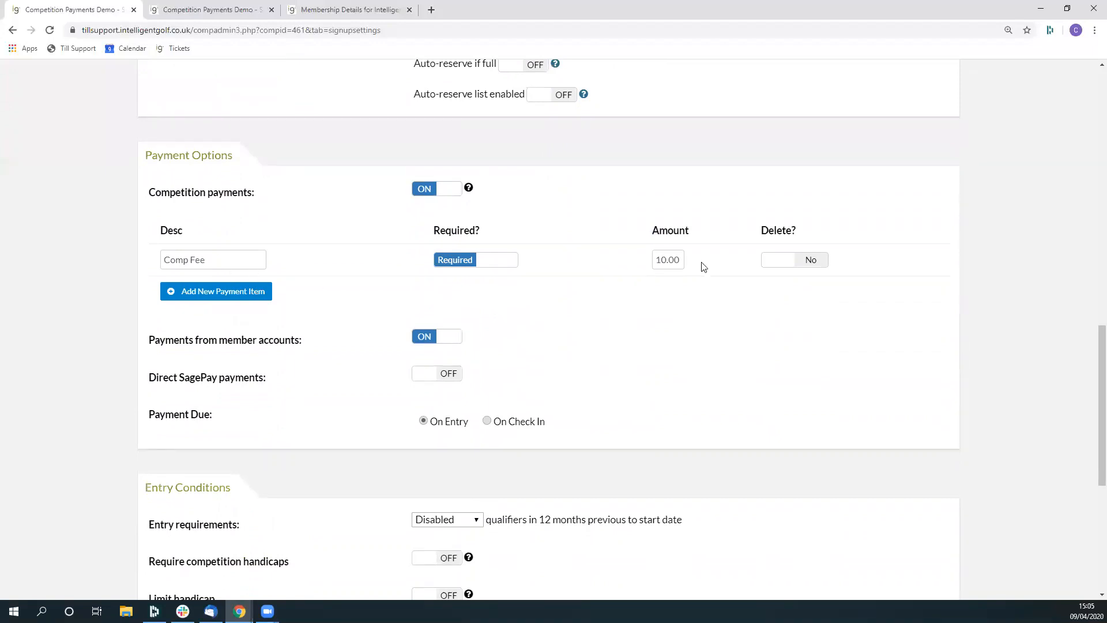
{"action": "left_click", "coordinate": [794, 265]}
{"action": "scroll", "coordinate": [782, 280], "scroll_direction": "down", "scroll_amount": 6}
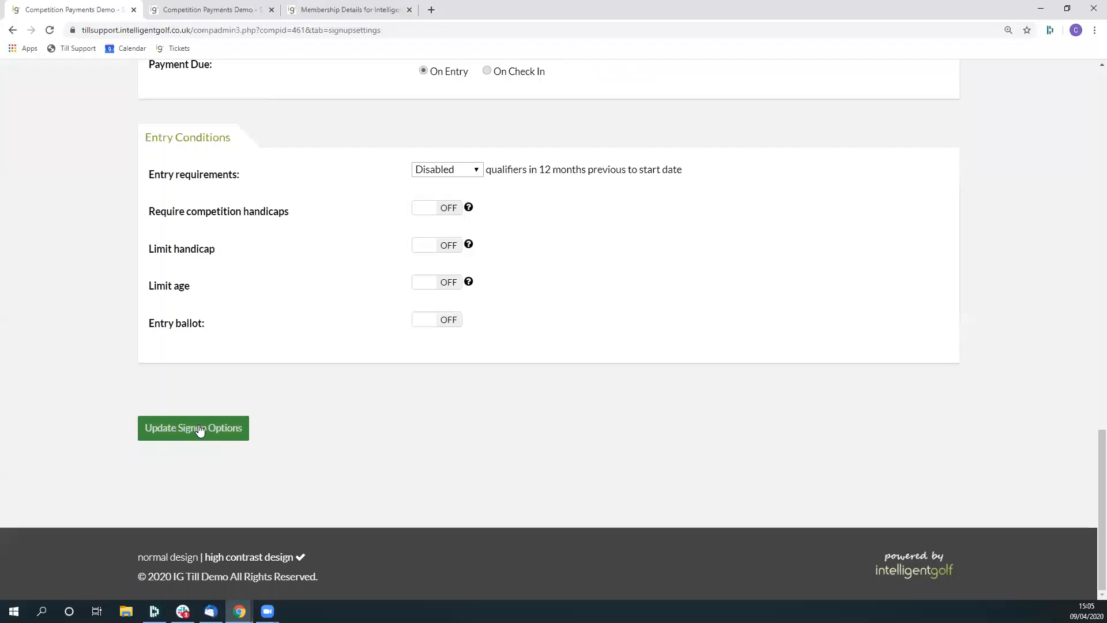
{"action": "scroll", "coordinate": [495, 420], "scroll_direction": "up", "scroll_amount": 8}
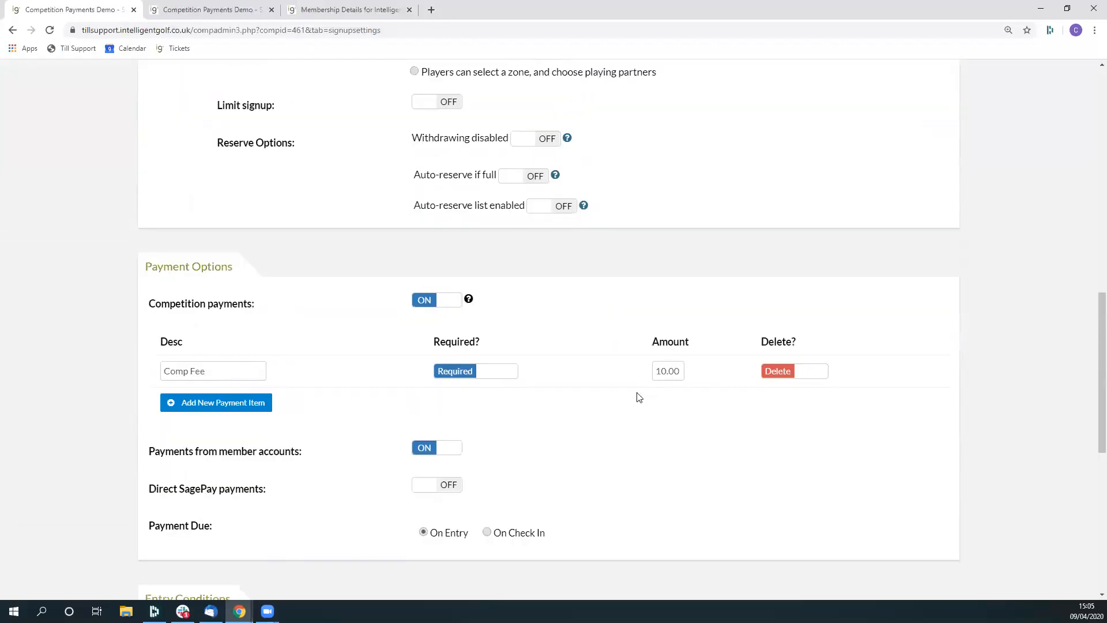
{"action": "left_click", "coordinate": [770, 371]}
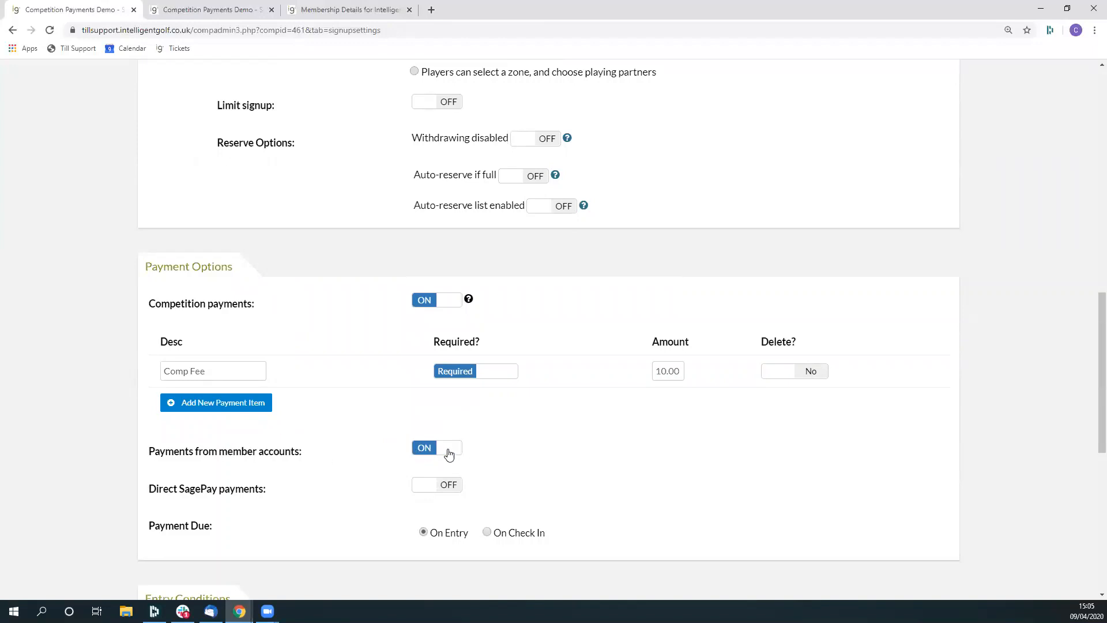
Step: Switch the payment due setting to On Check In and back to On Entry
{"action": "scroll", "coordinate": [338, 450], "scroll_direction": "down", "scroll_amount": 2}
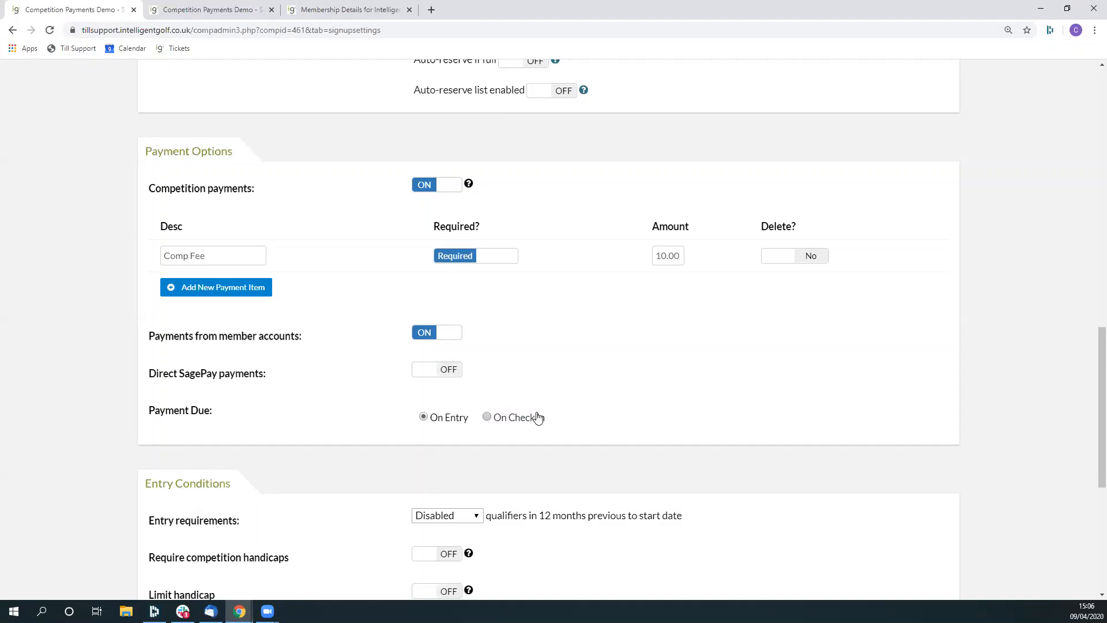
{"action": "left_click", "coordinate": [488, 418]}
{"action": "left_click", "coordinate": [425, 418]}
Step: Add an optional payment item named "Two's Fee" with an amount of 1.00 and update the signup options
{"action": "left_click", "coordinate": [200, 288]}
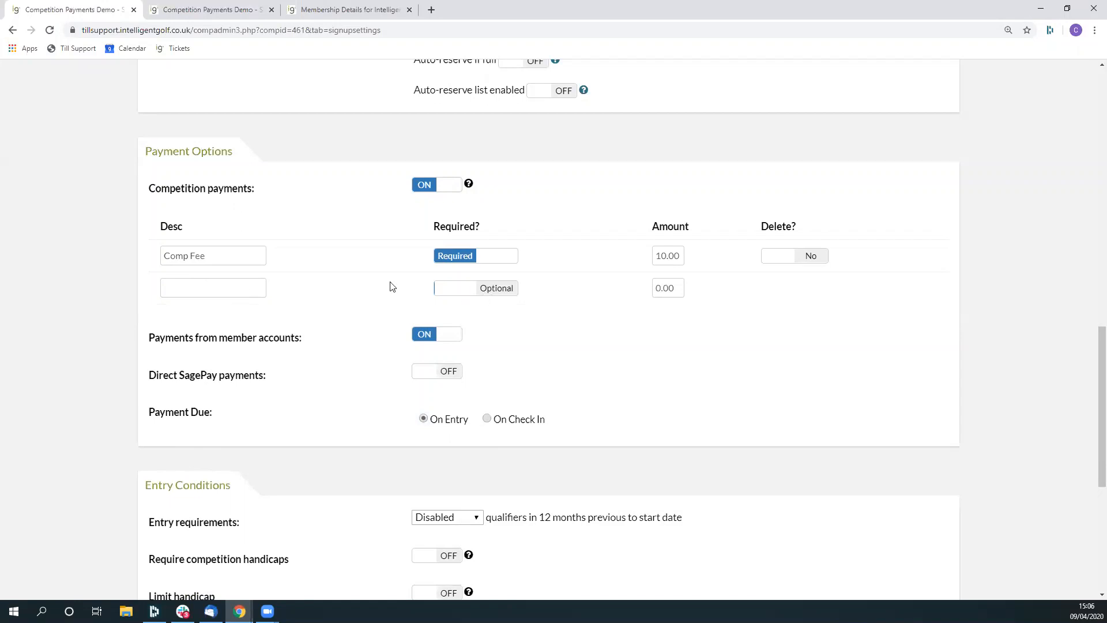
{"action": "left_click", "coordinate": [228, 284]}
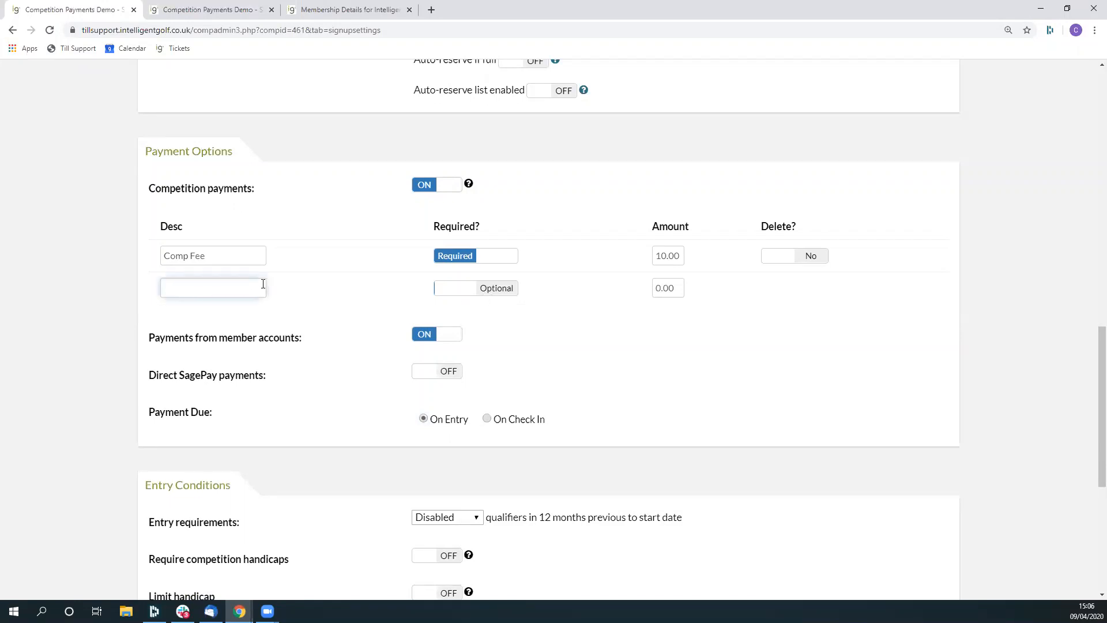
{"action": "type", "text": "Two's Fee"}
{"action": "double_click", "coordinate": [677, 287]}
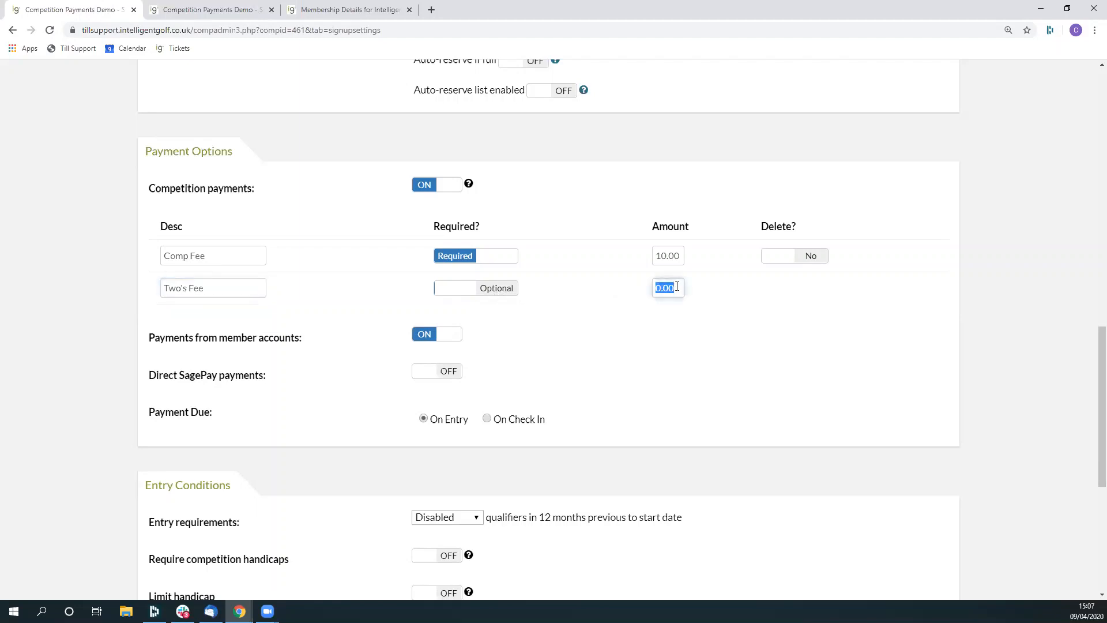
{"action": "type", "text": "1"}
{"action": "left_click", "coordinate": [700, 314]}
{"action": "scroll", "coordinate": [617, 317], "scroll_direction": "down", "scroll_amount": 6}
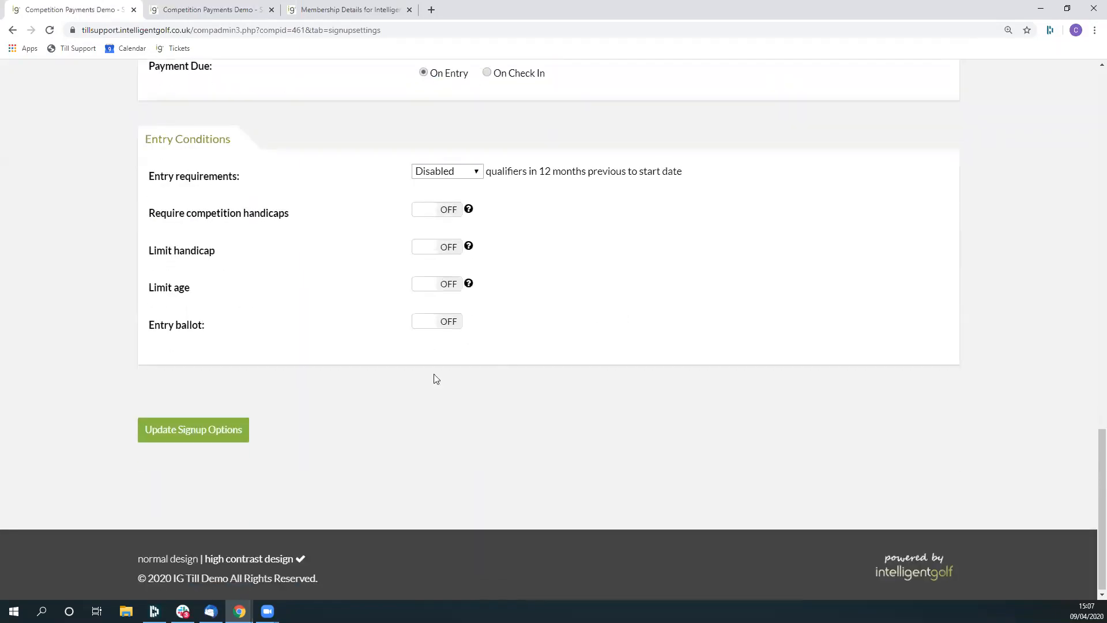
{"action": "left_click", "coordinate": [180, 444]}
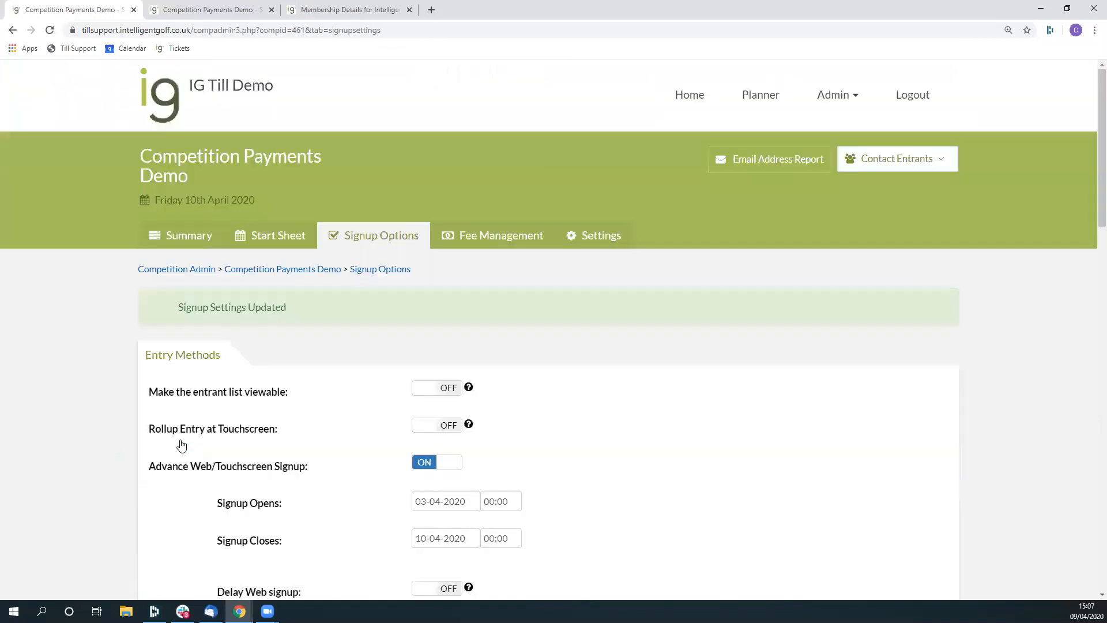
Step: Switch the Two's Fee payment item to Required and back to Optional
{"action": "left_click_drag", "start_coordinate": [171, 304], "coordinate": [275, 304]}
{"action": "left_click", "coordinate": [322, 303]}
{"action": "scroll", "coordinate": [658, 315], "scroll_direction": "down", "scroll_amount": 14}
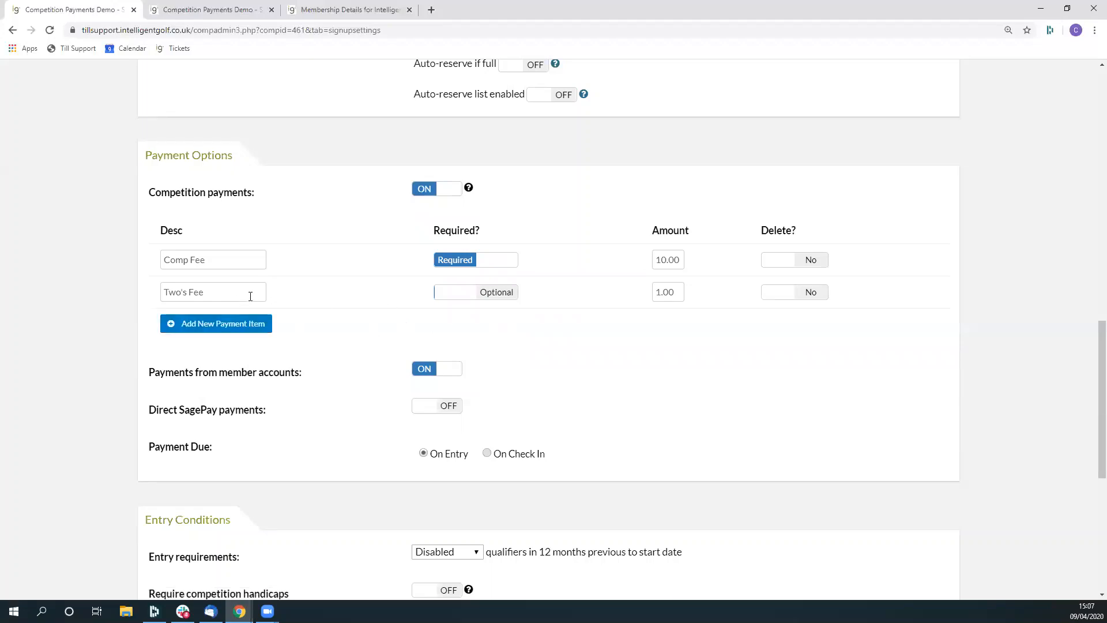
{"action": "left_click", "coordinate": [465, 298]}
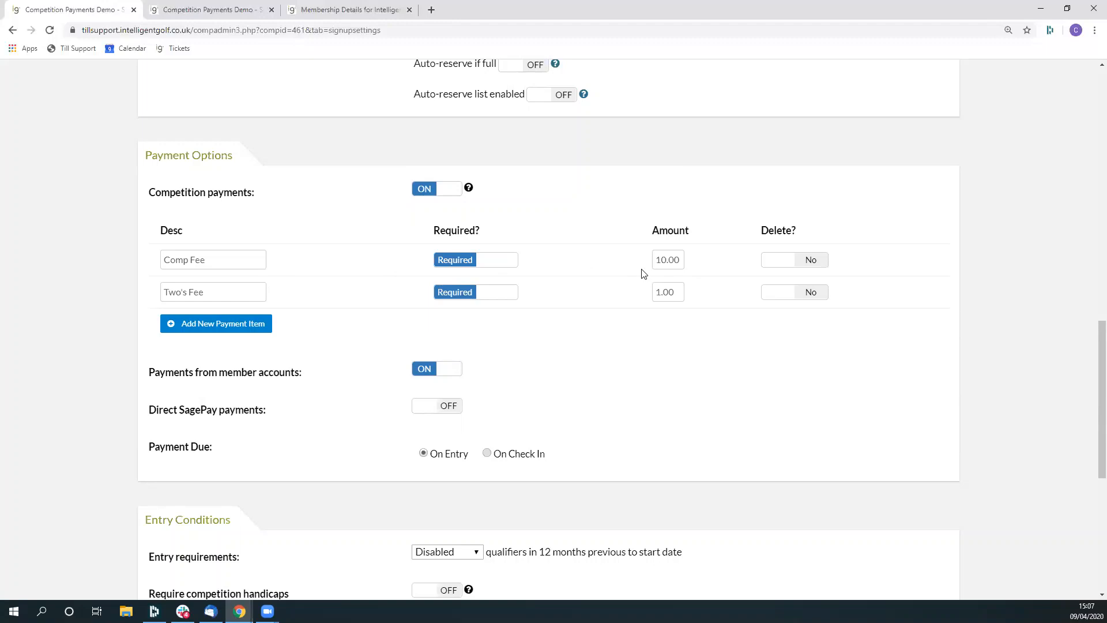
{"action": "left_click", "coordinate": [483, 296]}
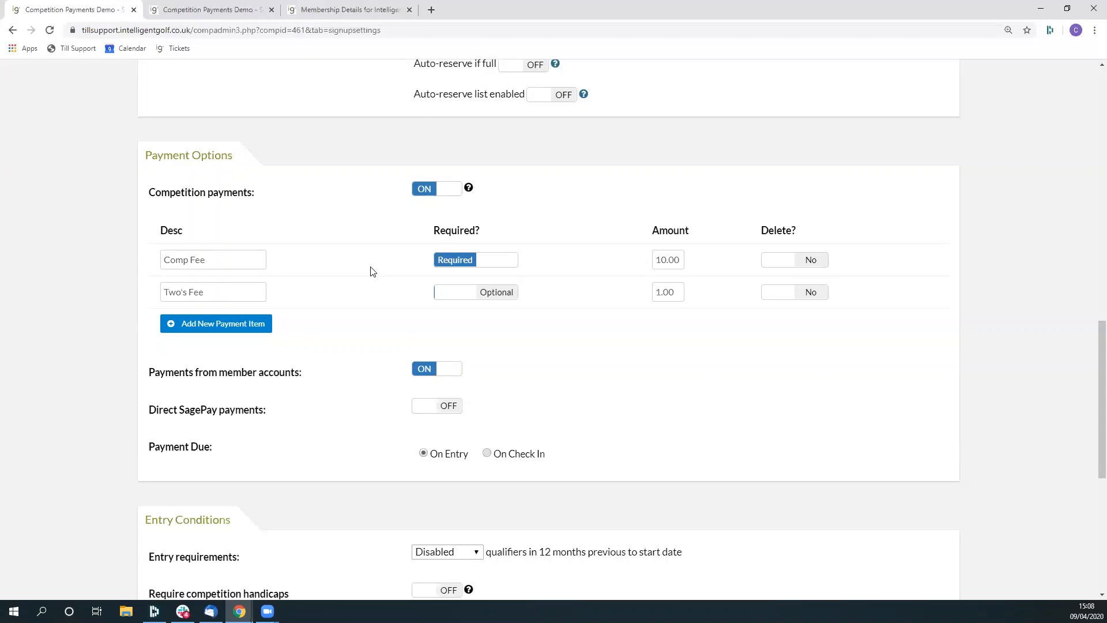
Step: Review the tee allocation and payment options, and save the signup options again
{"action": "scroll", "coordinate": [536, 268], "scroll_direction": "up", "scroll_amount": 3}
{"action": "scroll", "coordinate": [536, 269], "scroll_direction": "up", "scroll_amount": 2}
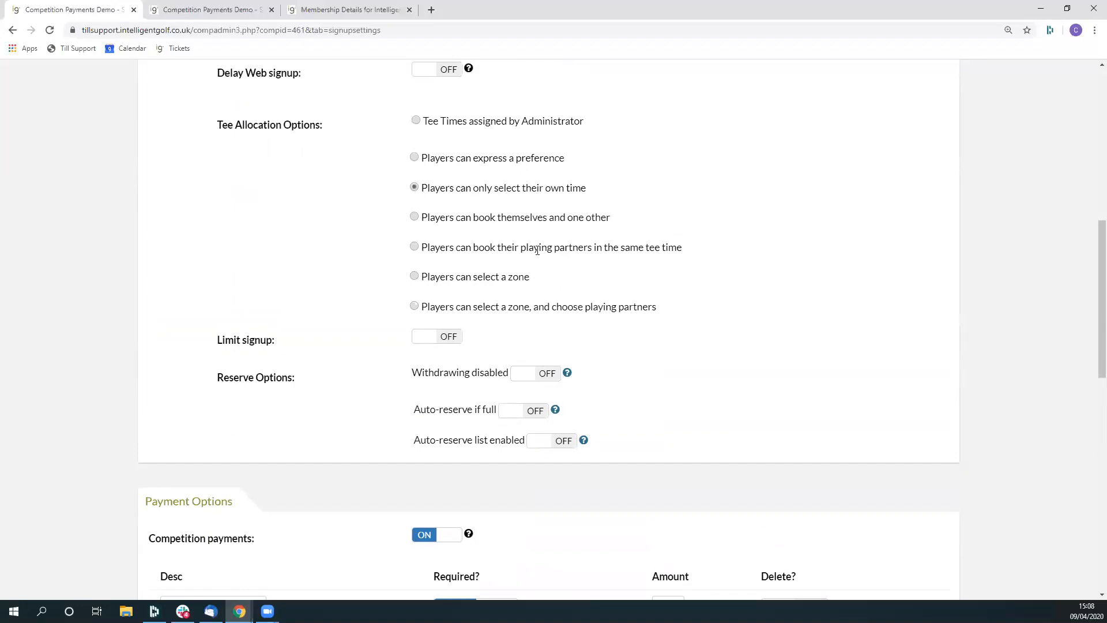
{"action": "scroll", "coordinate": [435, 256], "scroll_direction": "down", "scroll_amount": 5}
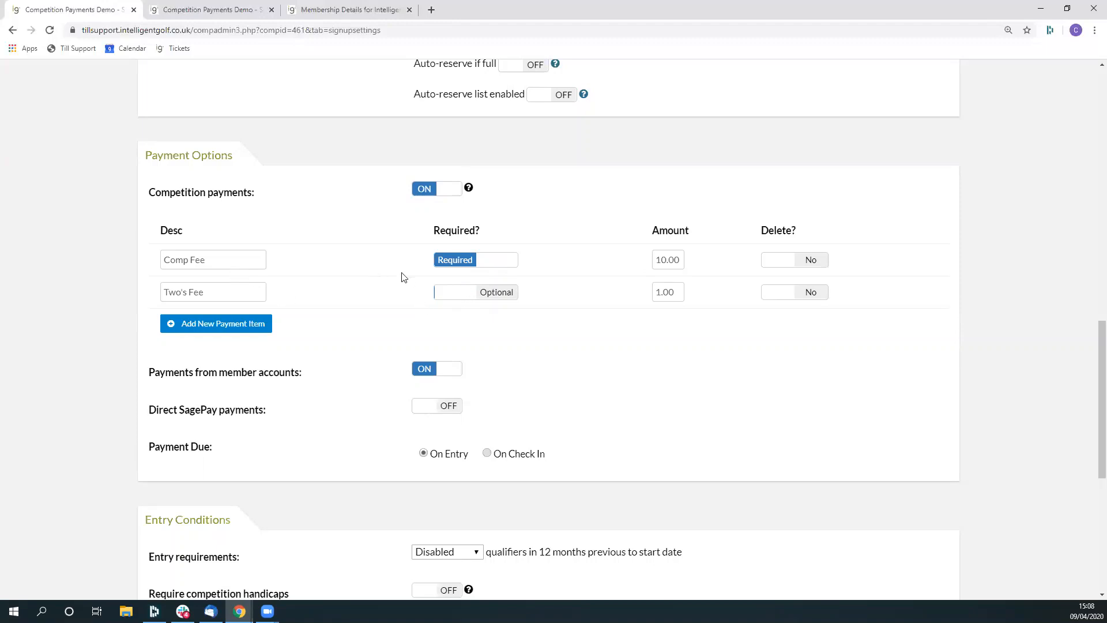
{"action": "scroll", "coordinate": [406, 282], "scroll_direction": "down", "scroll_amount": 6}
{"action": "left_click", "coordinate": [228, 462]}
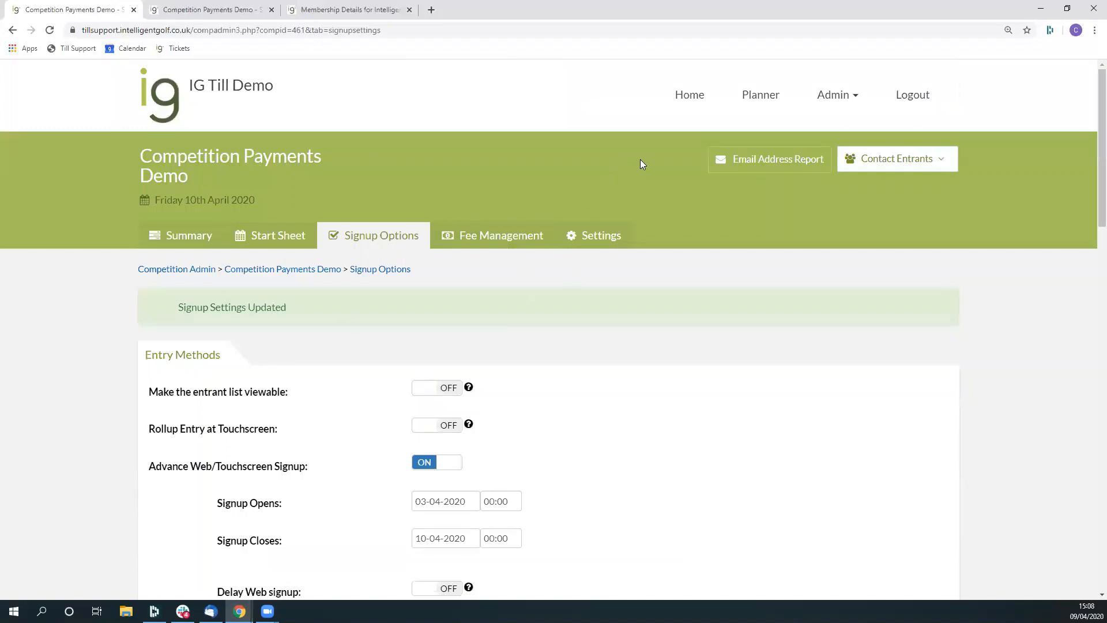
Step: Open the Competition Payments Demo page from the member site's upcoming competitions
{"action": "left_click", "coordinate": [683, 104]}
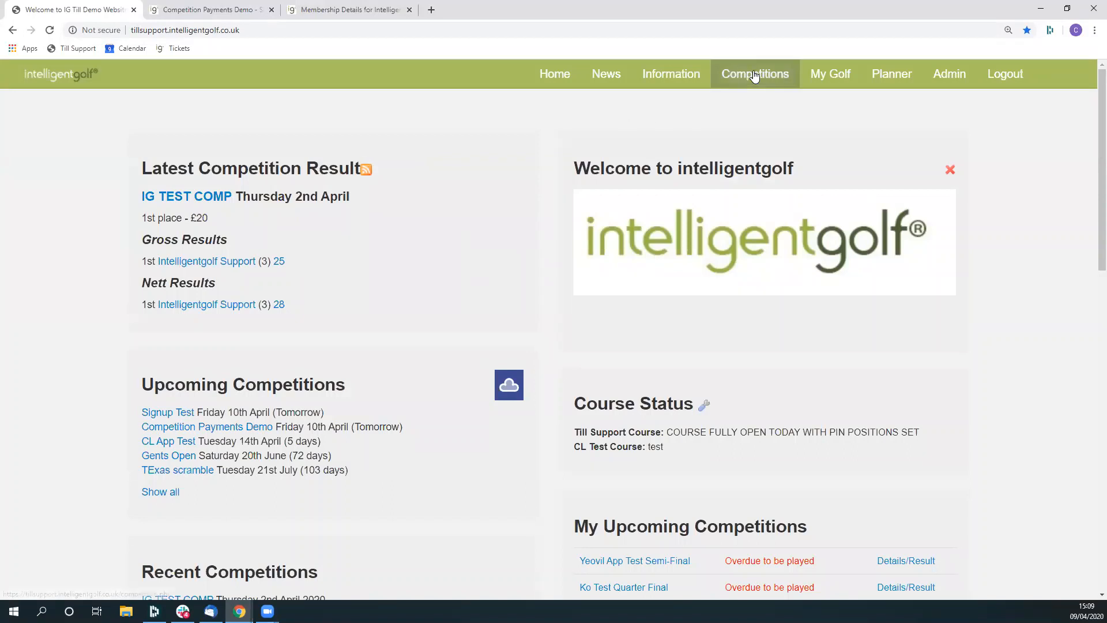
{"action": "mouse_move", "coordinate": [766, 76]}
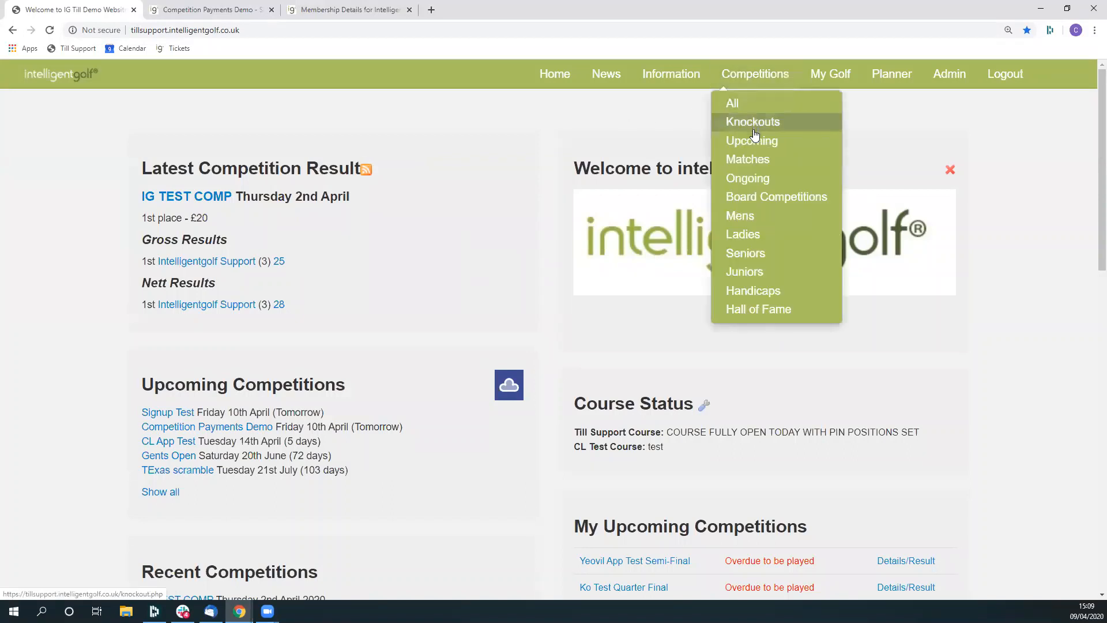
{"action": "left_click", "coordinate": [757, 143]}
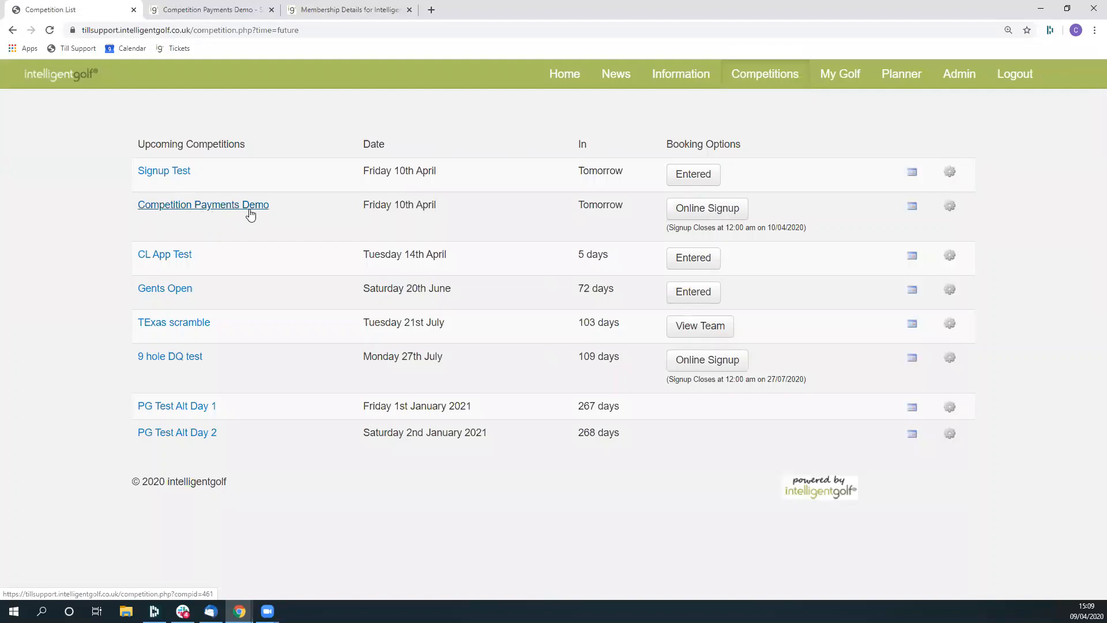
{"action": "left_click", "coordinate": [209, 209]}
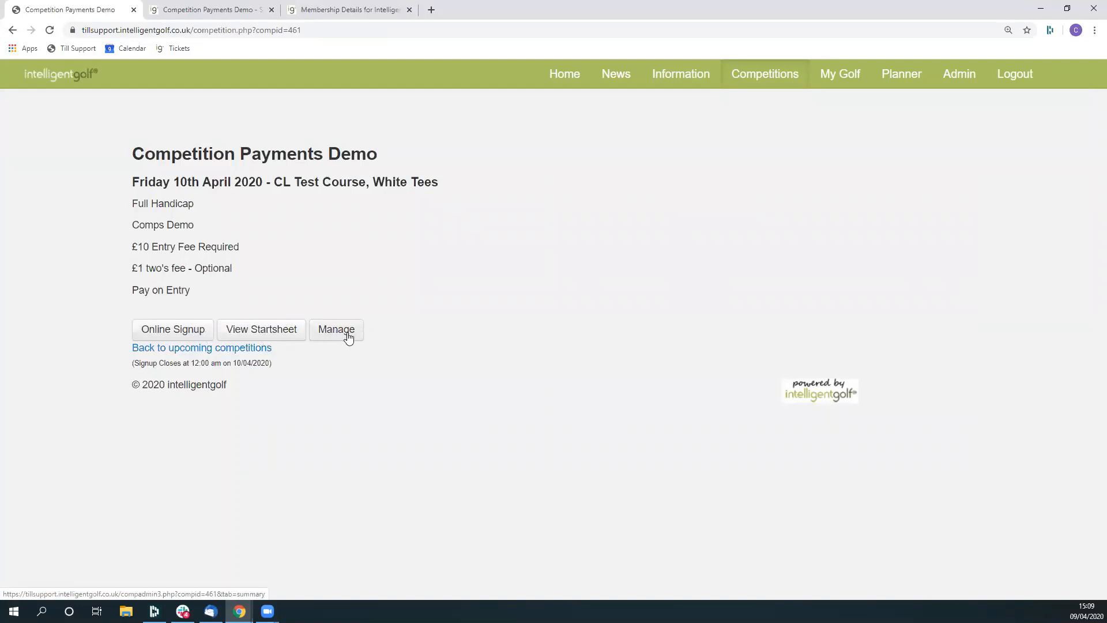
Step: View the competition's start sheet and return to its details page
{"action": "left_click", "coordinate": [259, 333]}
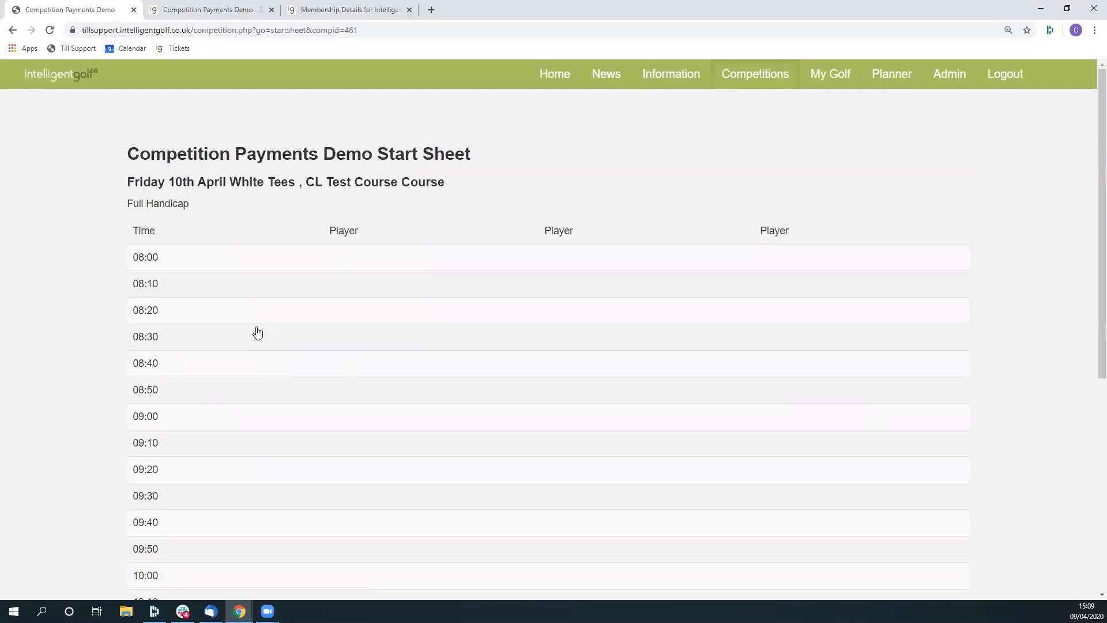
{"action": "scroll", "coordinate": [254, 331], "scroll_direction": "down", "scroll_amount": 5}
{"action": "scroll", "coordinate": [254, 331], "scroll_direction": "up", "scroll_amount": 5}
{"action": "left_click", "coordinate": [12, 30]}
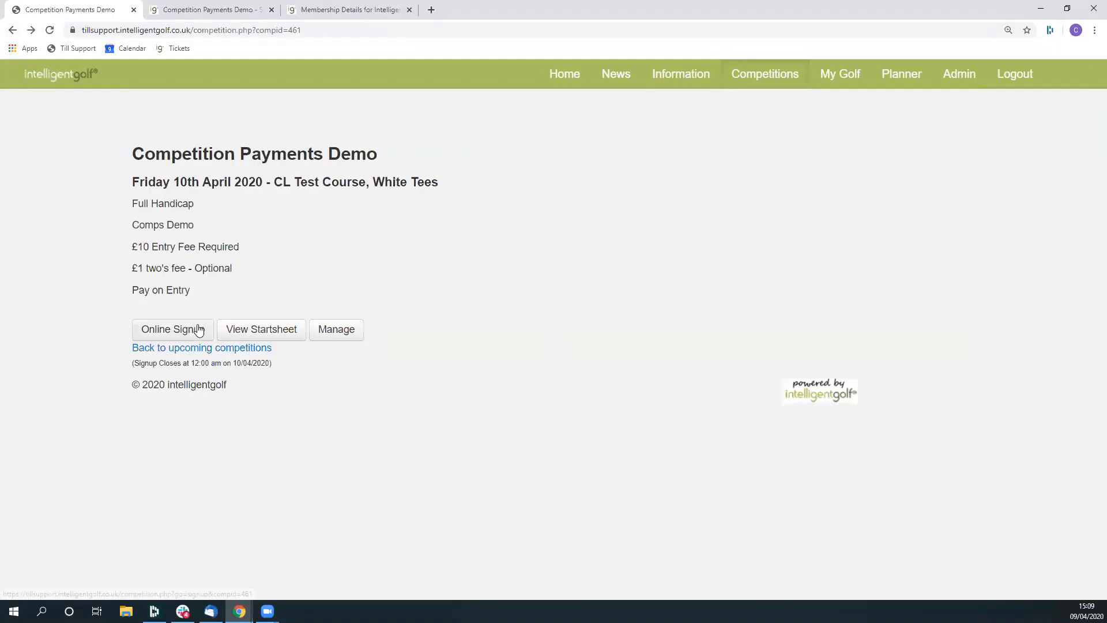
Step: Sign up online for the 08:00 tee time and pay the optional £1.00 Two's Fee, finishing on the home page
{"action": "left_click", "coordinate": [199, 330]}
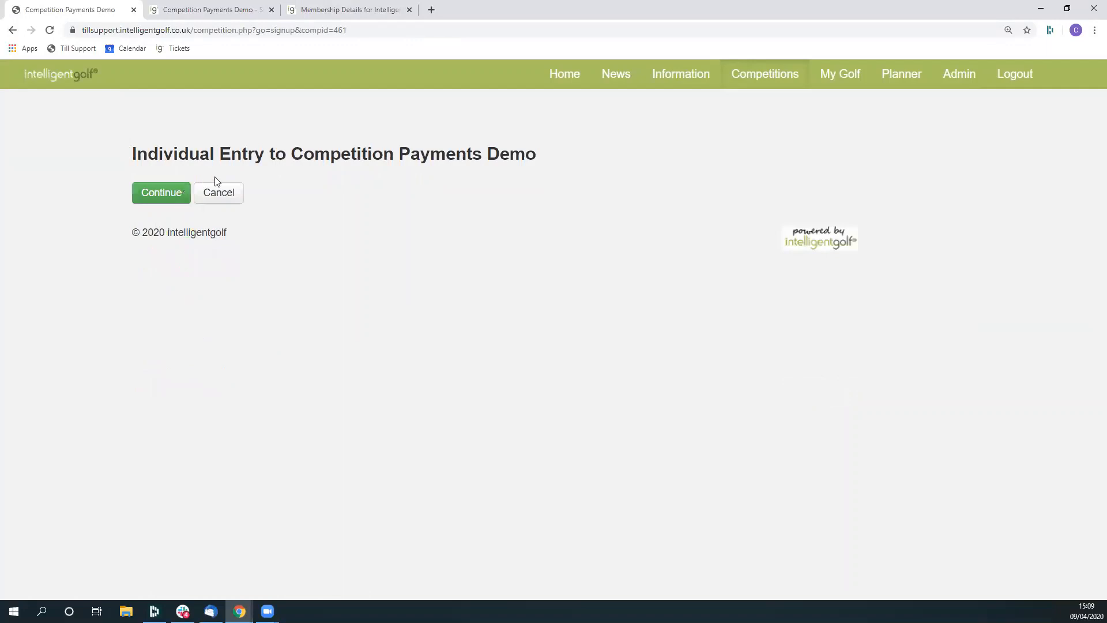
{"action": "left_click", "coordinate": [183, 189]}
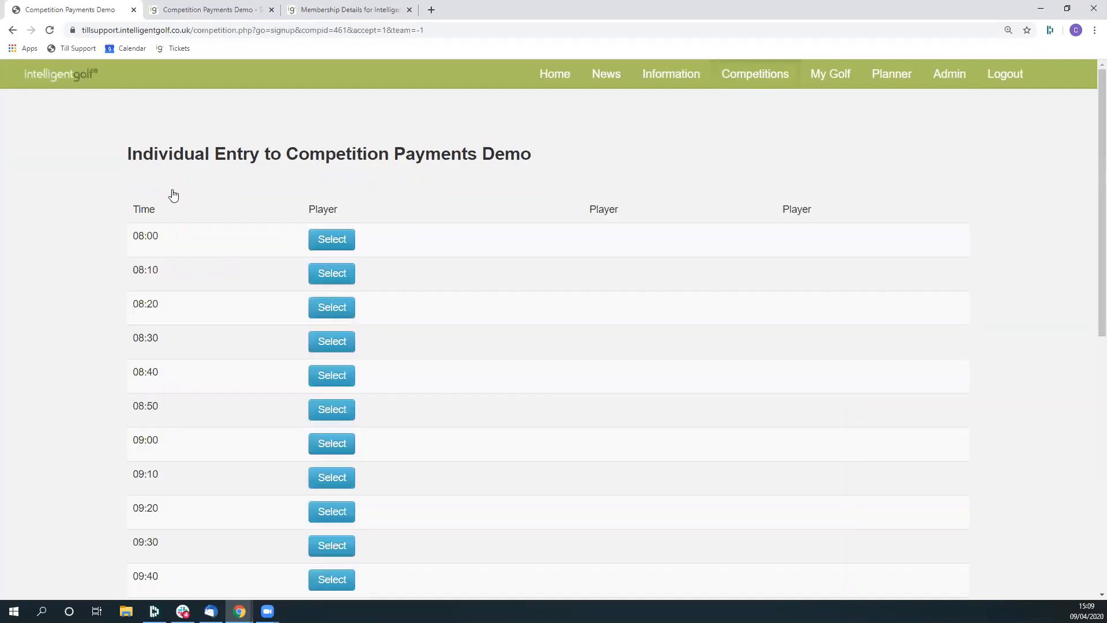
{"action": "left_click", "coordinate": [348, 244]}
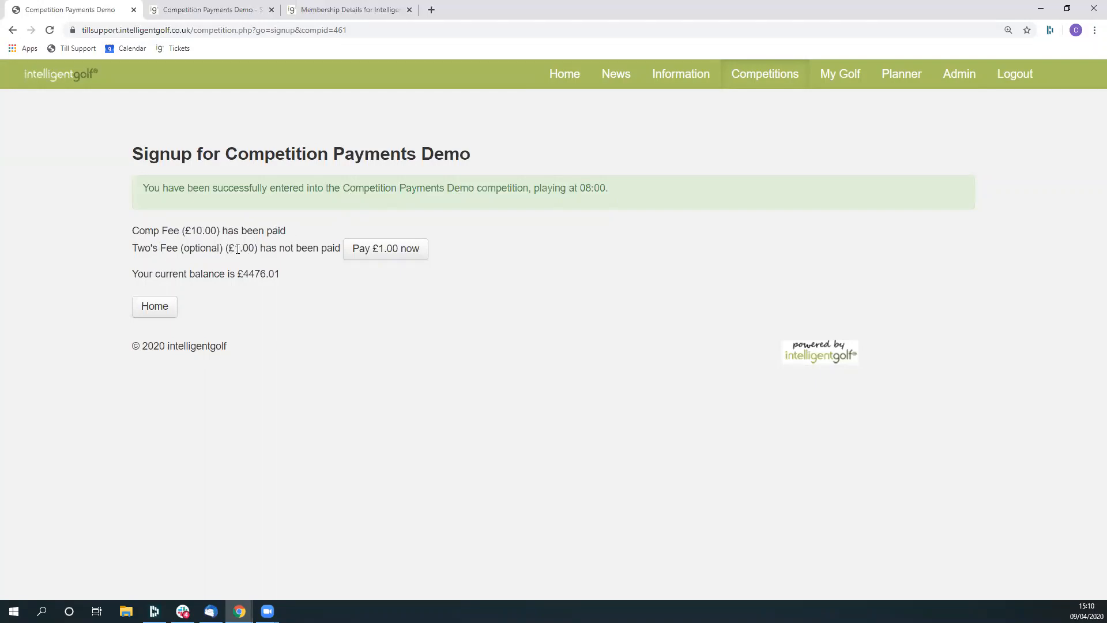
{"action": "left_click", "coordinate": [373, 254]}
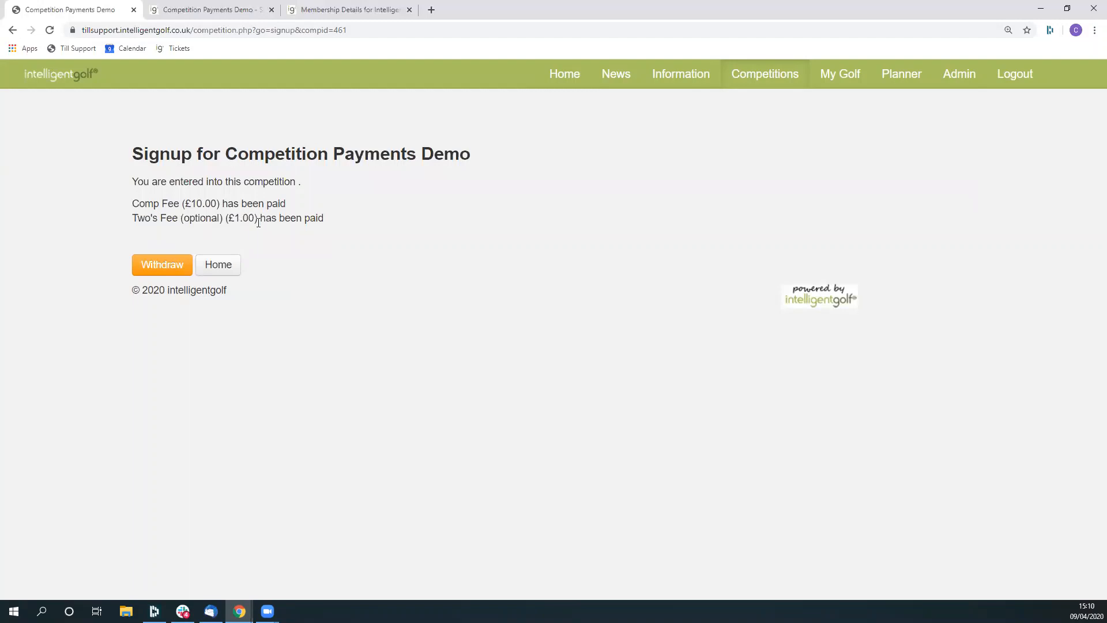
{"action": "left_click", "coordinate": [227, 274]}
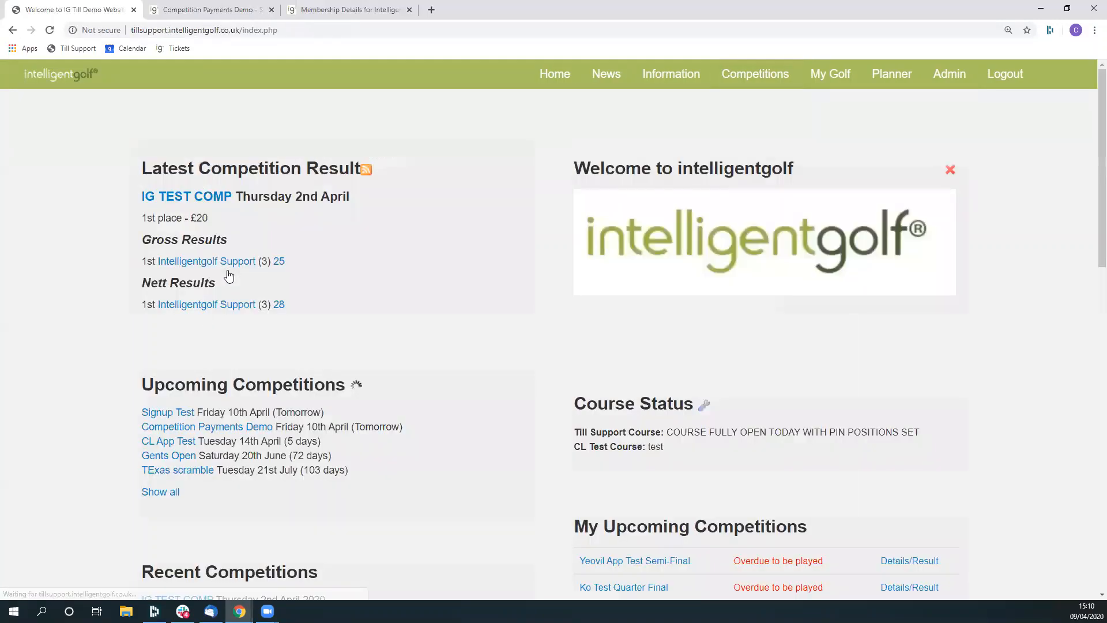
Step: Refresh the competition's admin start sheet and check the payment indicator on the 08:00 entry
{"action": "left_click", "coordinate": [212, 11]}
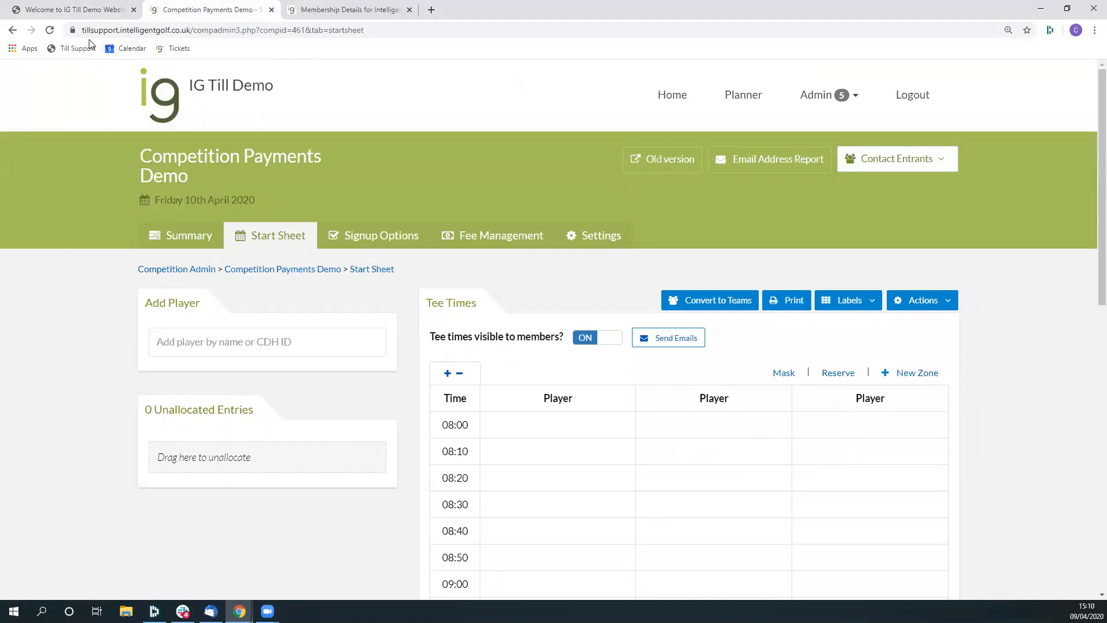
{"action": "left_click", "coordinate": [51, 31]}
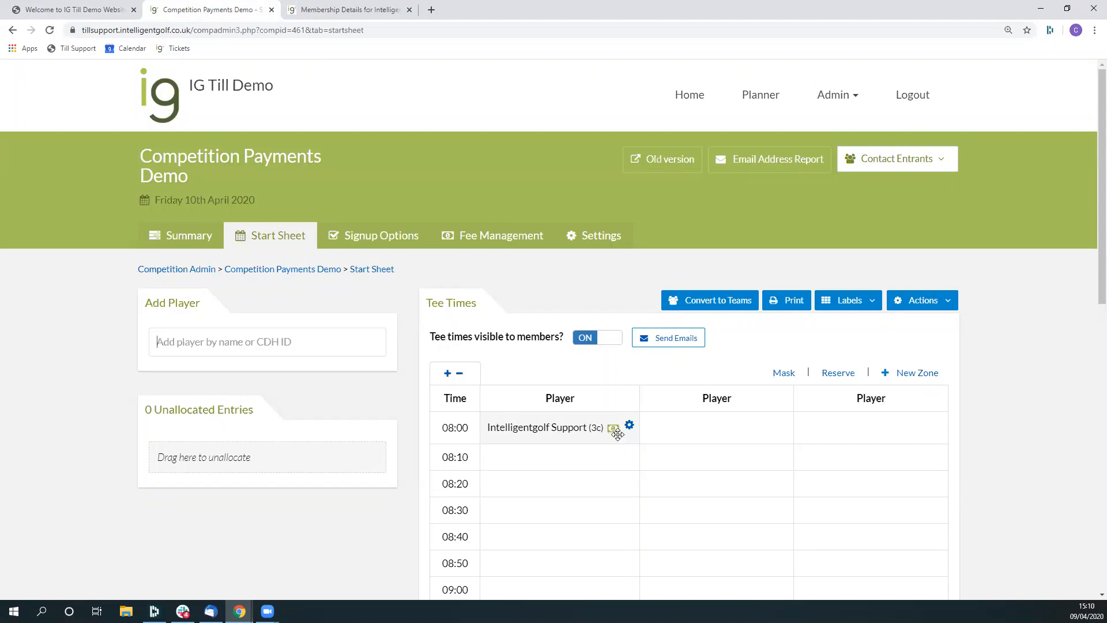
{"action": "mouse_move", "coordinate": [617, 432]}
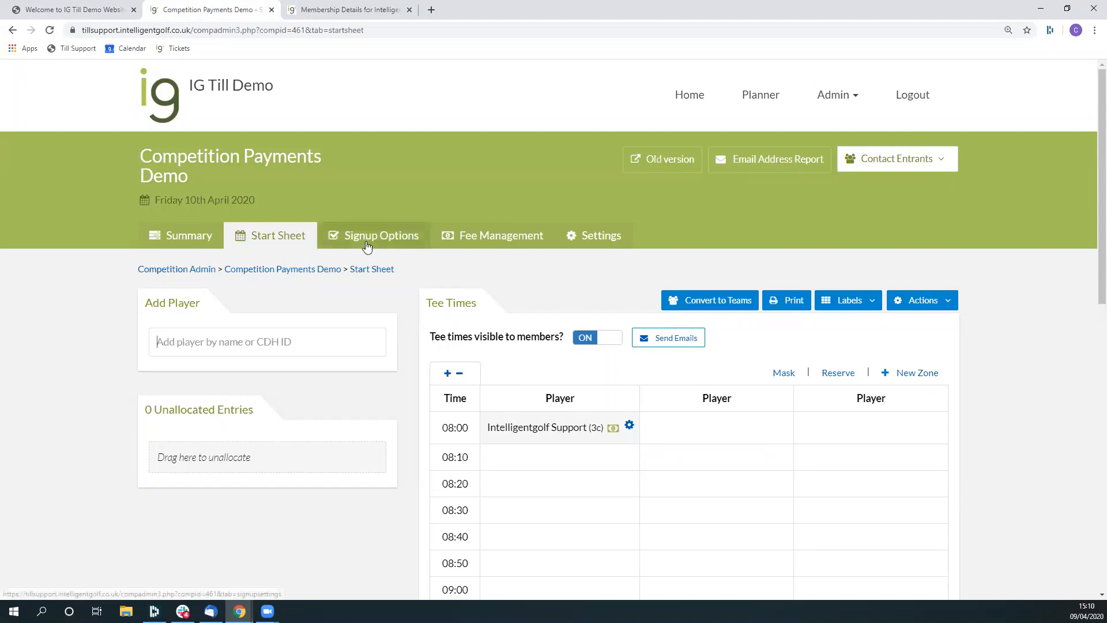
Step: Open the competition's fee management and review the fee summary and the entrant's fee payments
{"action": "left_click", "coordinate": [503, 237]}
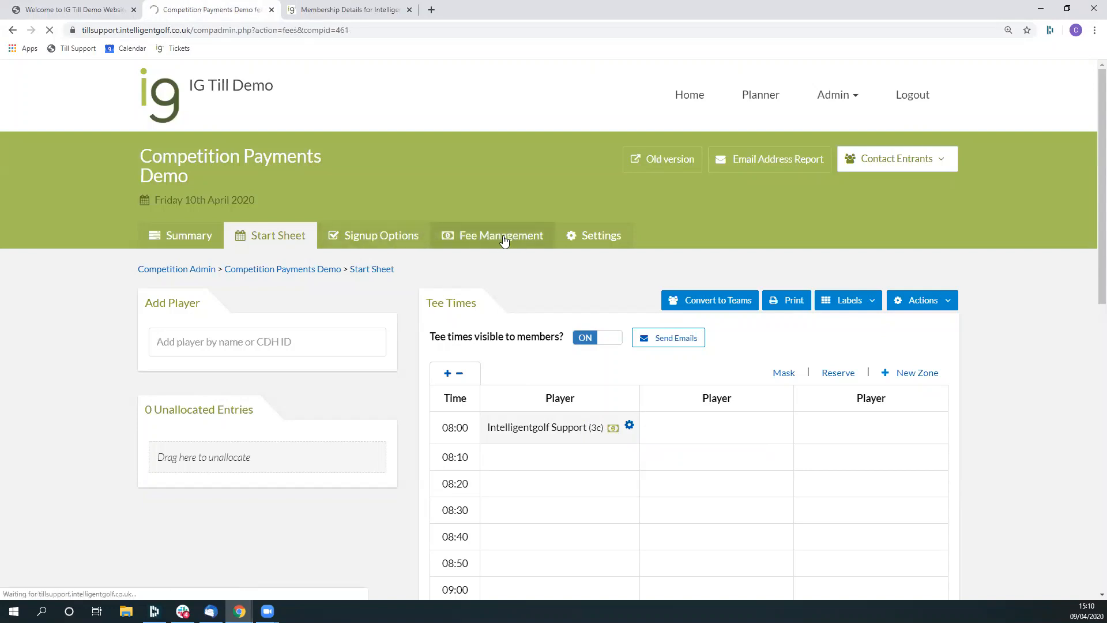
{"action": "scroll", "coordinate": [503, 241], "scroll_direction": "down", "scroll_amount": 3}
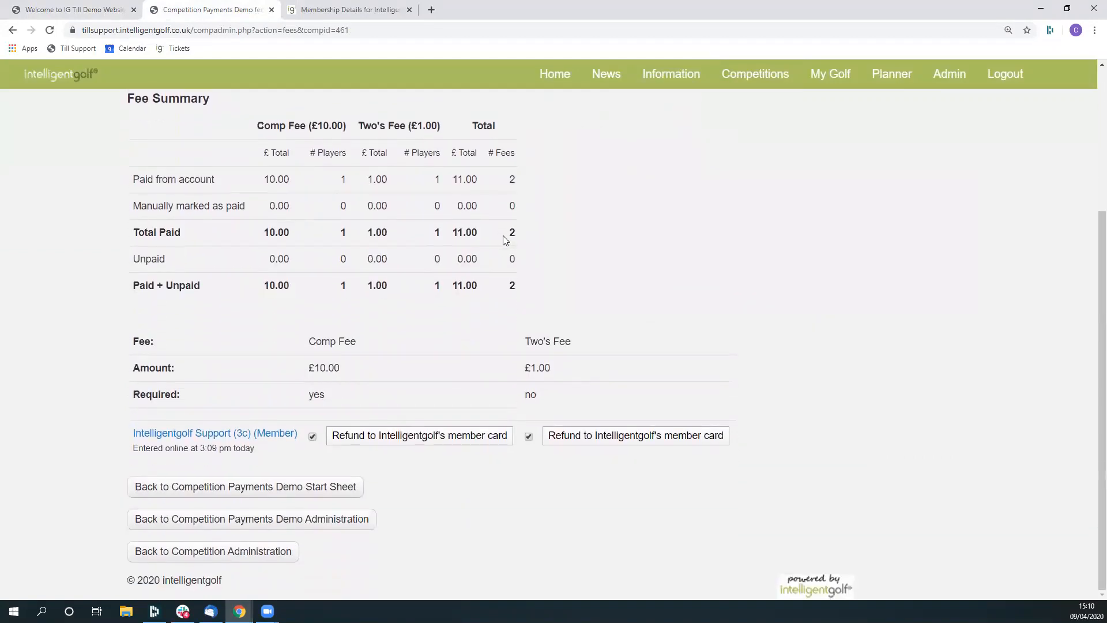
{"action": "scroll", "coordinate": [176, 224], "scroll_direction": "up", "scroll_amount": 1}
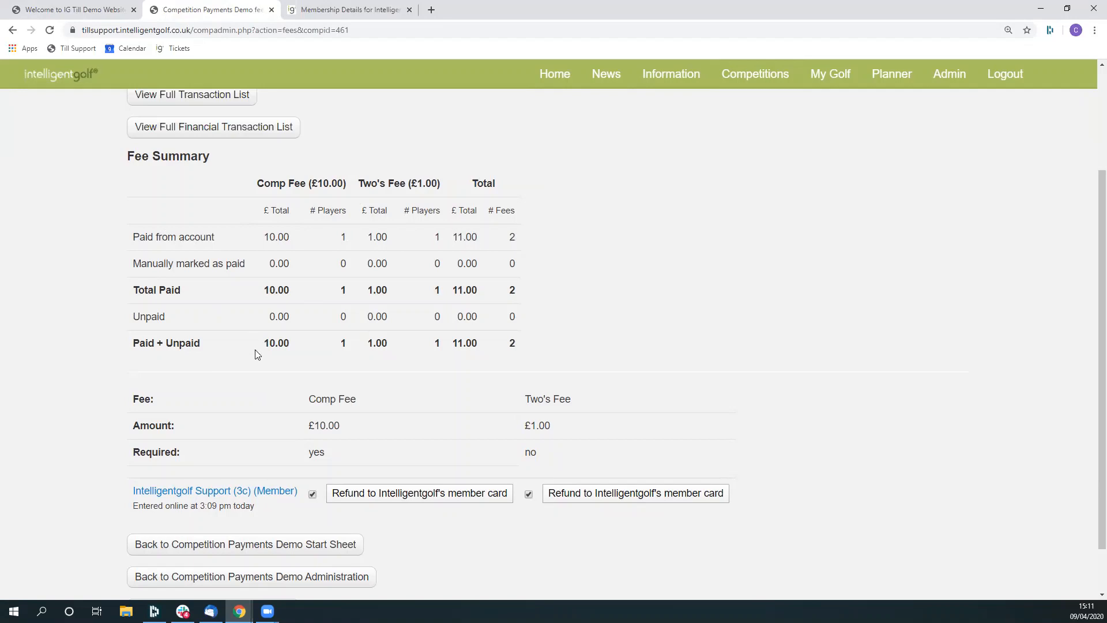
Step: Switch to the member's record, reload the EPOS account, and check the Comp Fee and Two's Fee debits and their transaction times
{"action": "scroll", "coordinate": [260, 355], "scroll_direction": "down", "scroll_amount": 1}
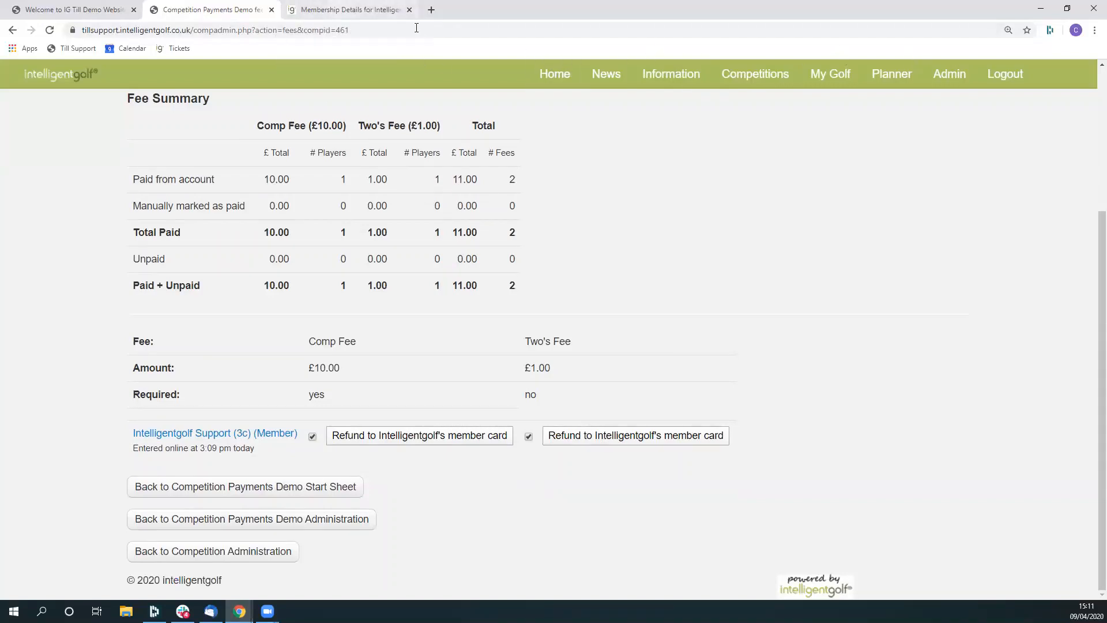
{"action": "left_click", "coordinate": [346, 9]}
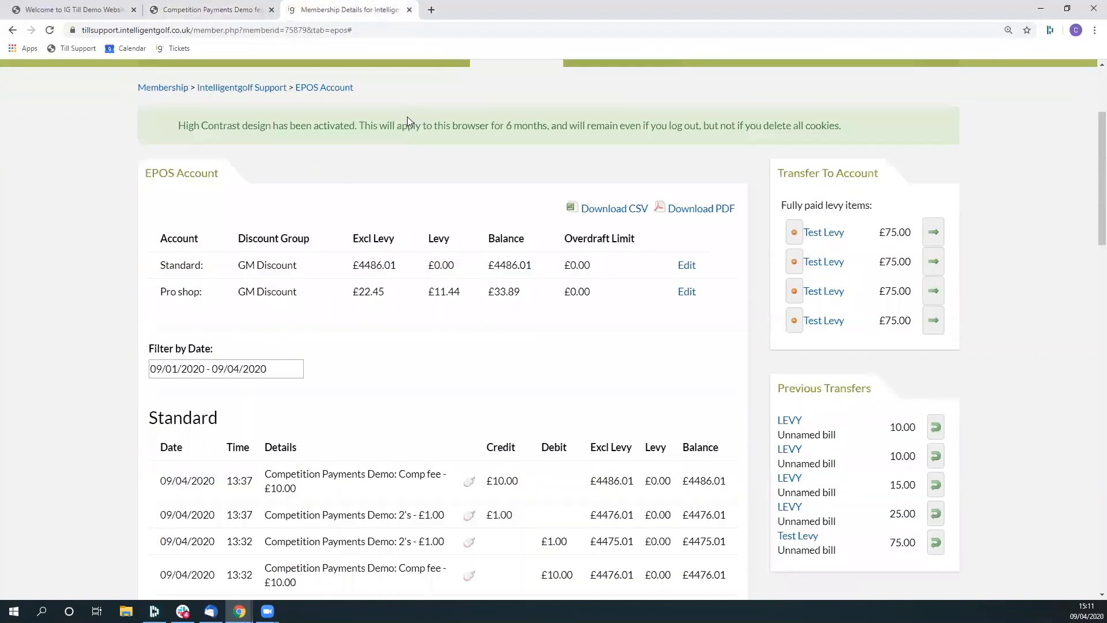
{"action": "scroll", "coordinate": [408, 116], "scroll_direction": "up", "scroll_amount": 3}
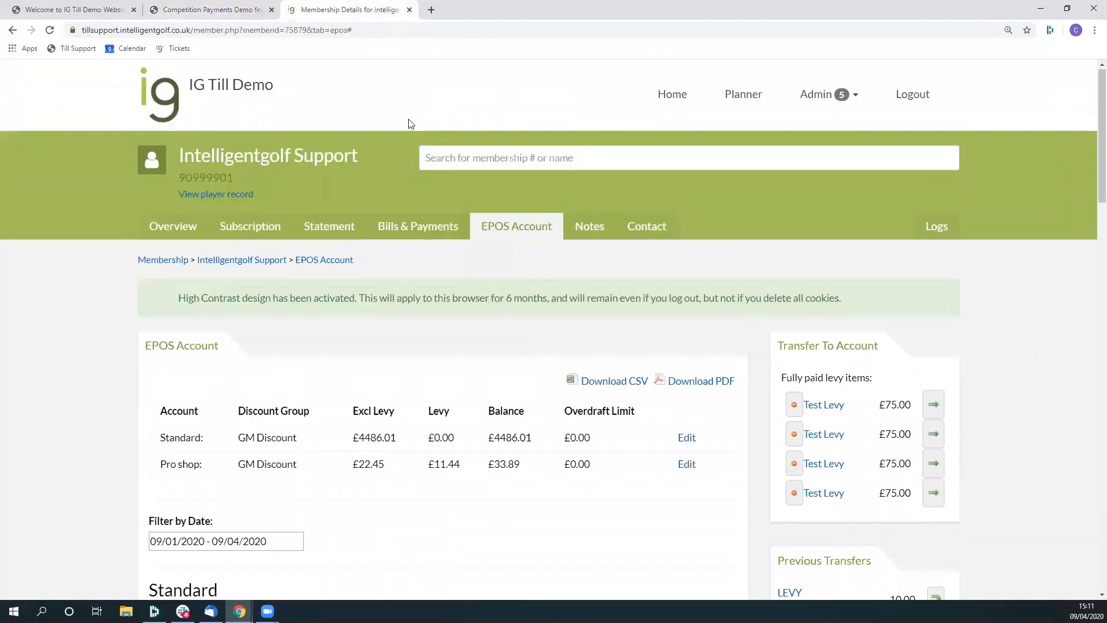
{"action": "left_click", "coordinate": [183, 225]}
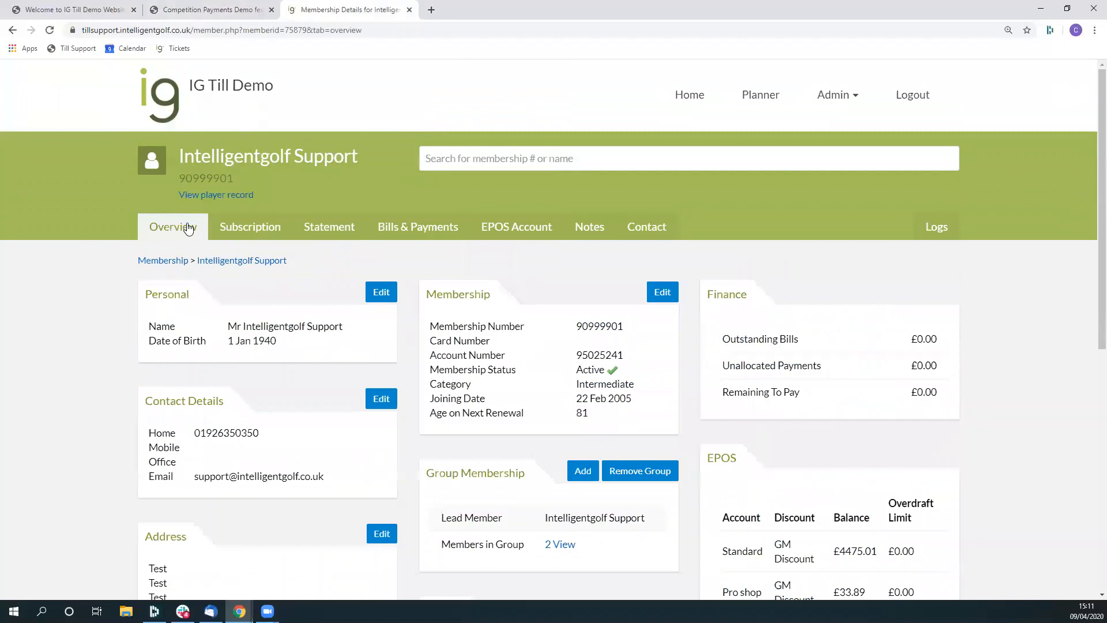
{"action": "left_click", "coordinate": [517, 229]}
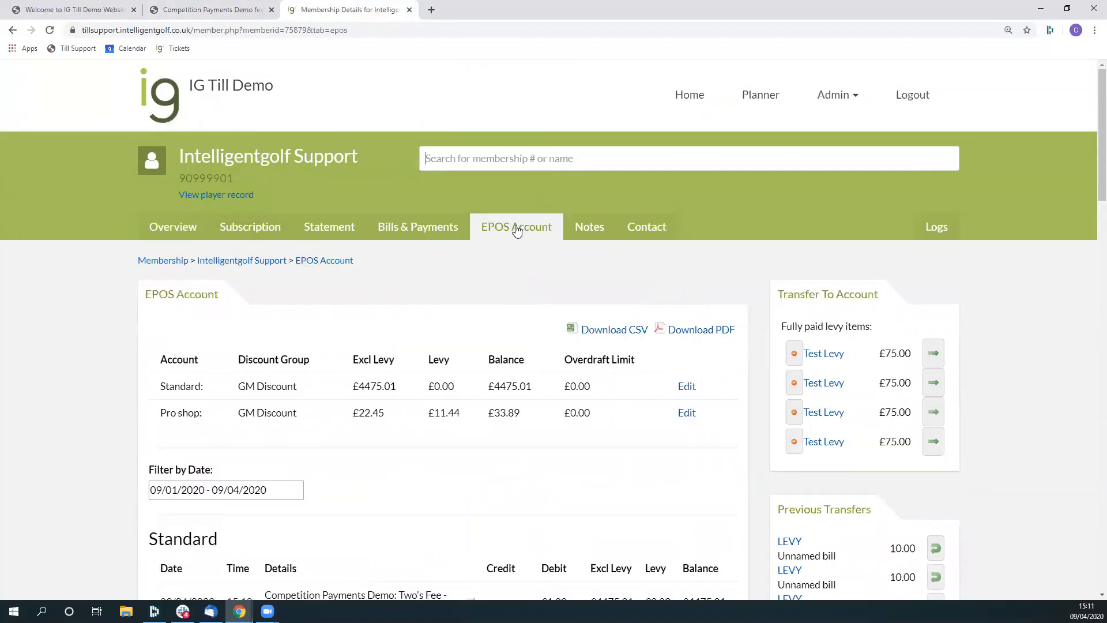
{"action": "scroll", "coordinate": [517, 231], "scroll_direction": "down", "scroll_amount": 2}
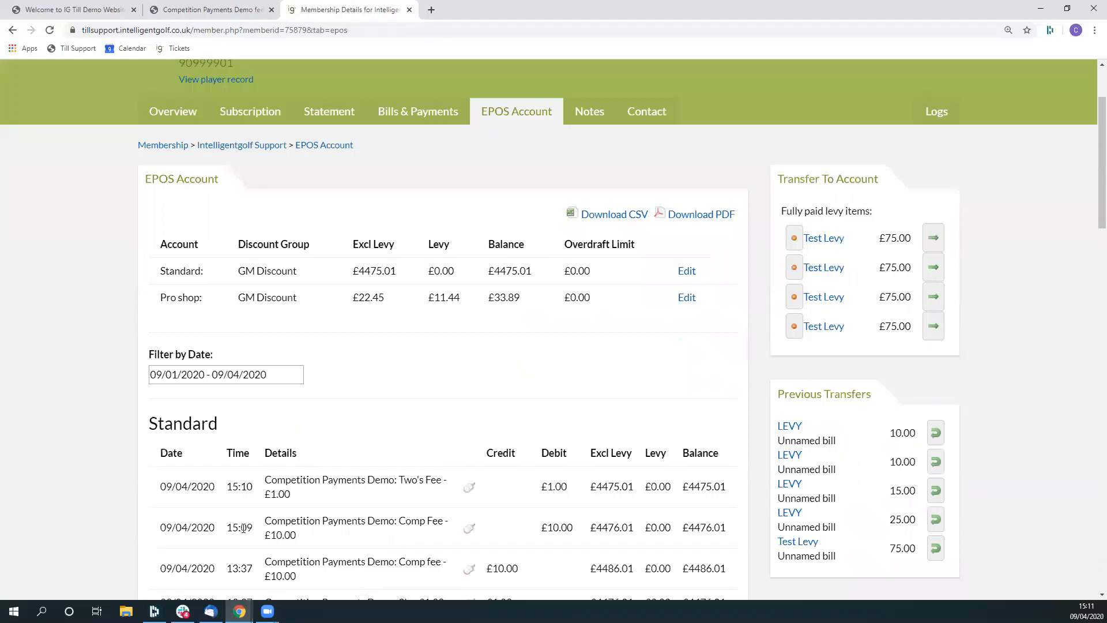
{"action": "left_click_drag", "start_coordinate": [252, 527], "coordinate": [231, 527]}
{"action": "left_click_drag", "start_coordinate": [251, 488], "coordinate": [227, 487]}
{"action": "left_click", "coordinate": [223, 502]}
Step: Refund the £1.00 Two's Fee and the £10.00 Comp Fee to the entrant's member card in the competition's fee management
{"action": "left_click", "coordinate": [225, 11]}
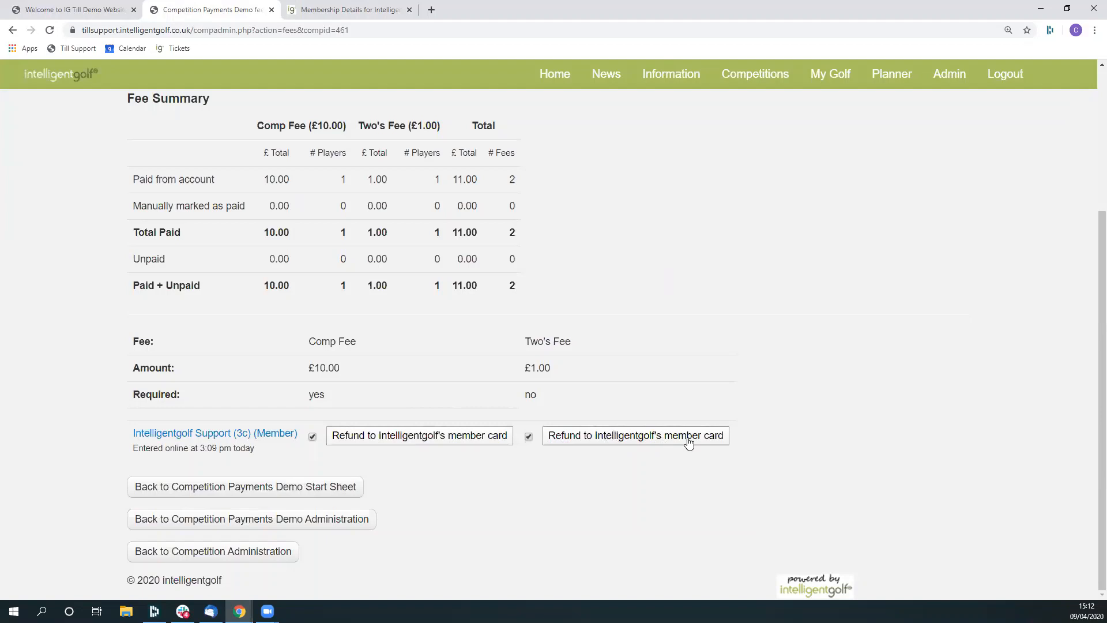
{"action": "left_click", "coordinate": [652, 438]}
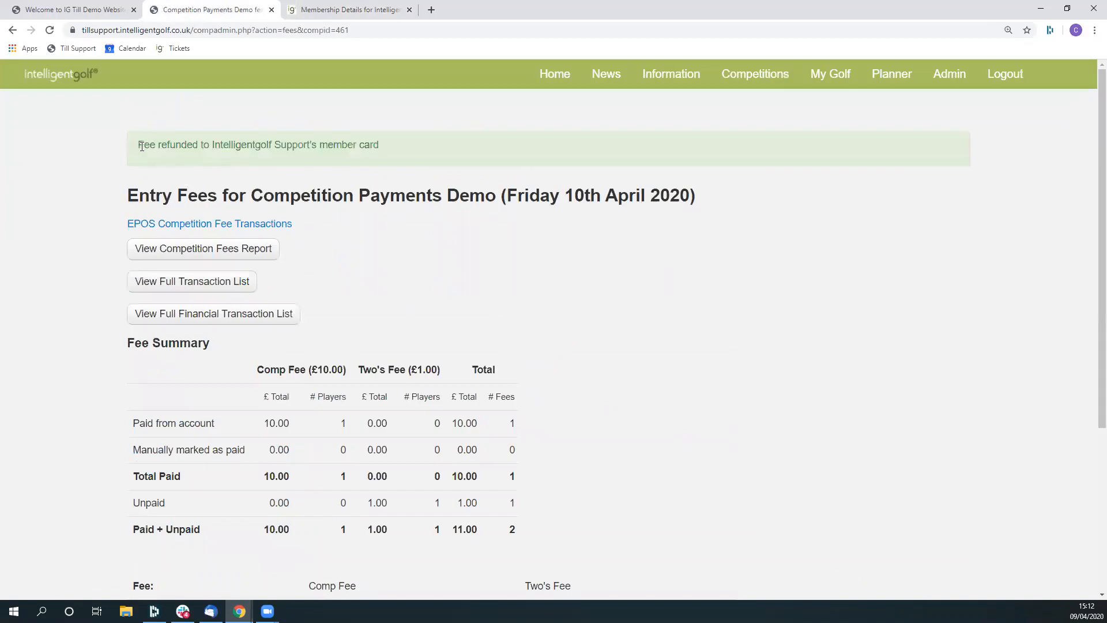
{"action": "left_click_drag", "start_coordinate": [139, 145], "coordinate": [389, 147]}
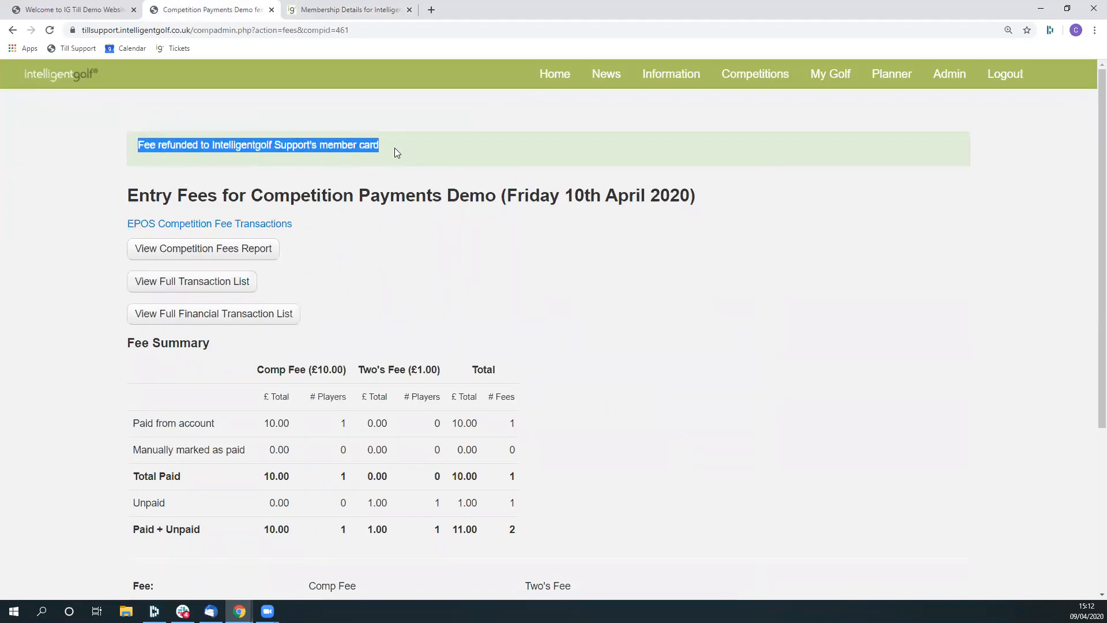
{"action": "left_click", "coordinate": [396, 150]}
{"action": "scroll", "coordinate": [445, 213], "scroll_direction": "down", "scroll_amount": 4}
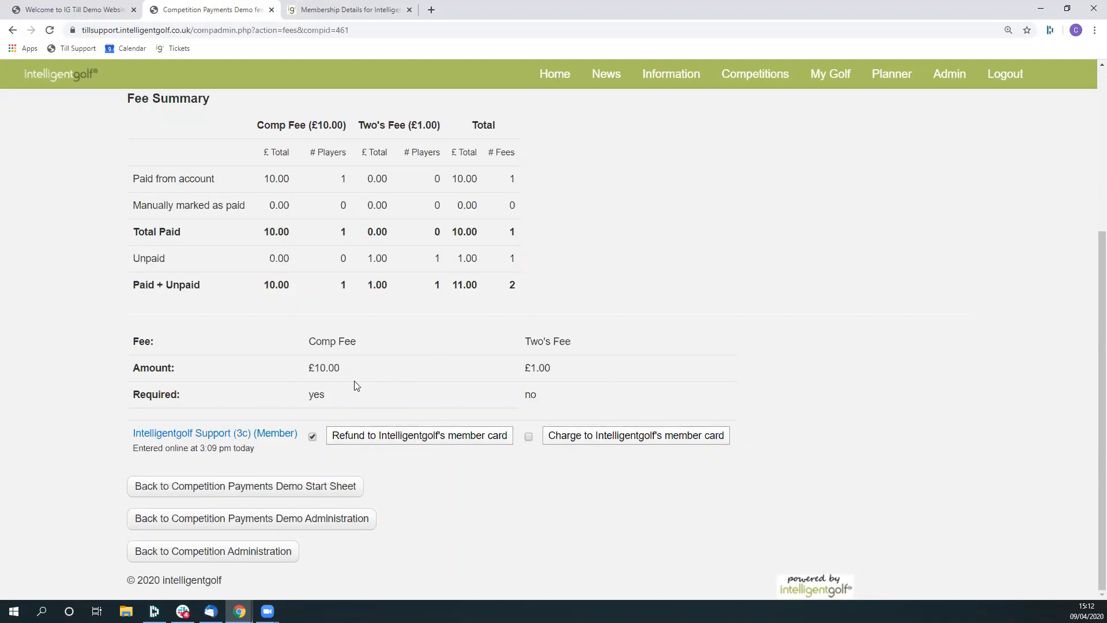
{"action": "left_click", "coordinate": [406, 437]}
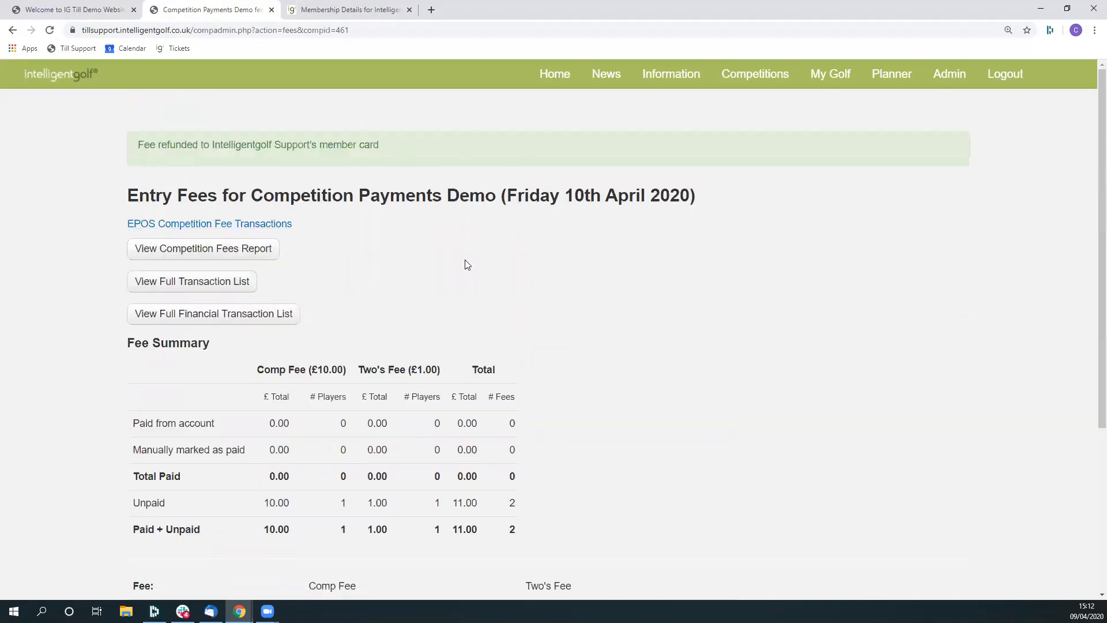
{"action": "scroll", "coordinate": [447, 284], "scroll_direction": "down", "scroll_amount": 5}
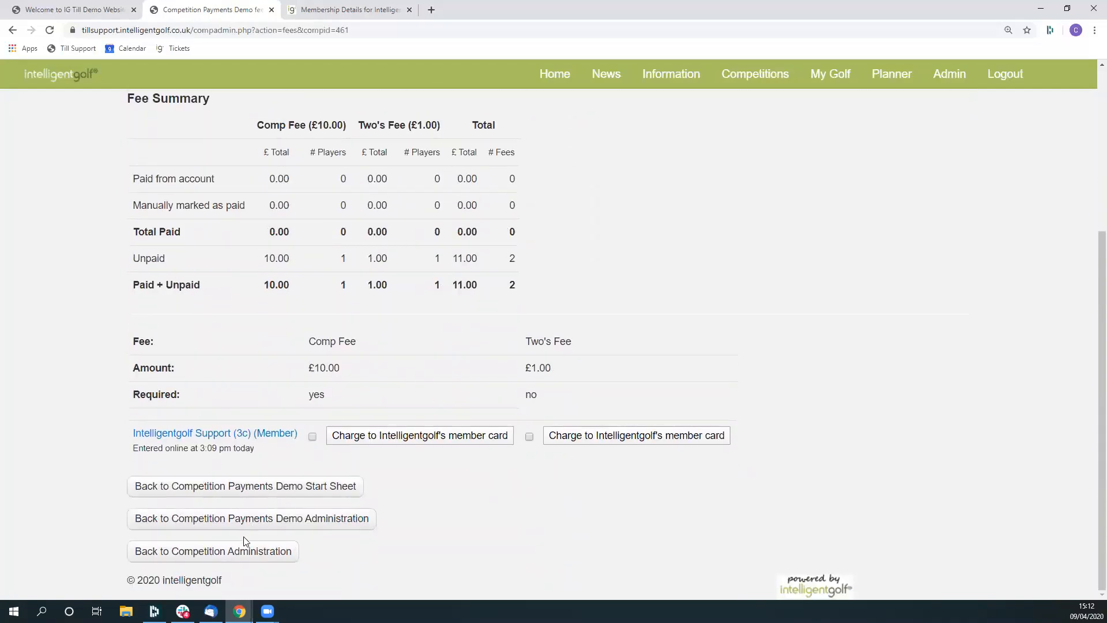
Step: Open the Competition Payments Demo start sheet and unallocate the entrant from the 08:00 tee time
{"action": "left_click", "coordinate": [253, 551]}
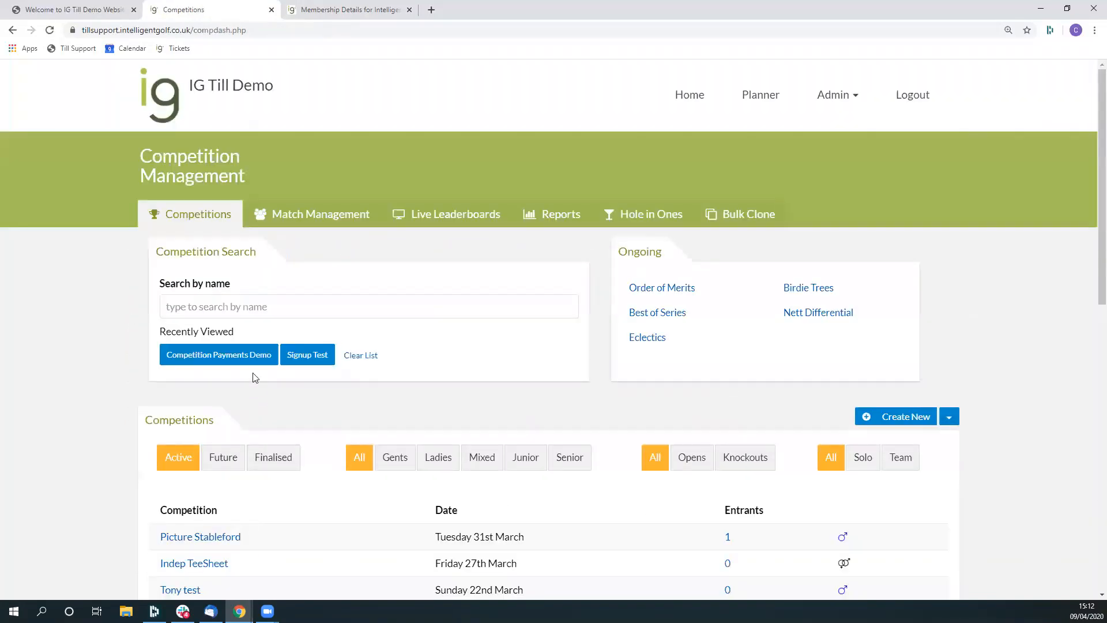
{"action": "left_click", "coordinate": [255, 361]}
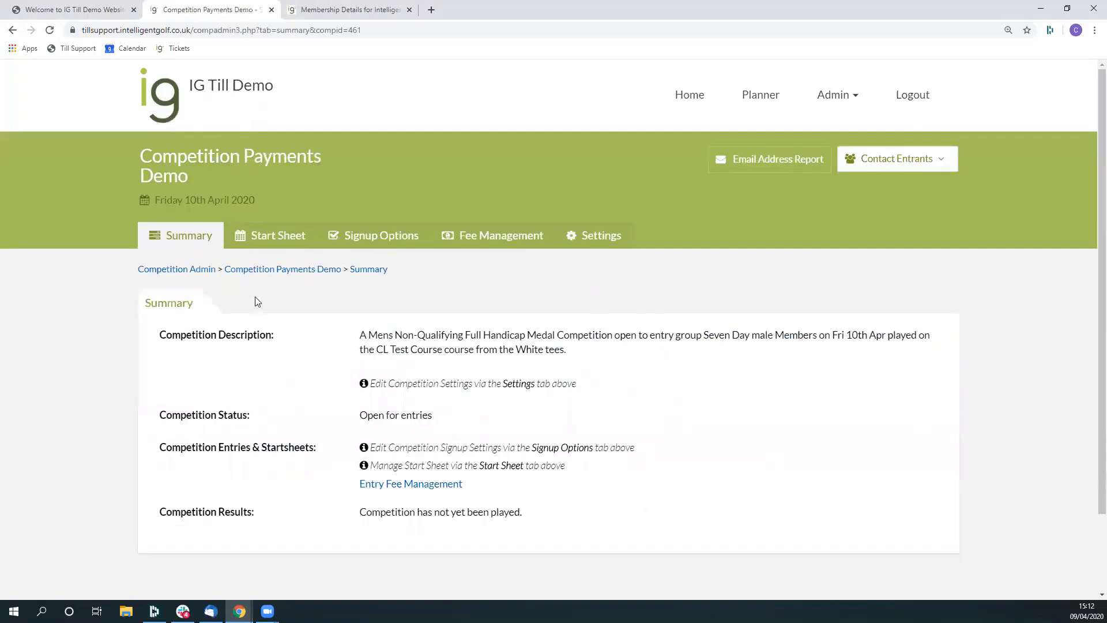
{"action": "left_click", "coordinate": [265, 246]}
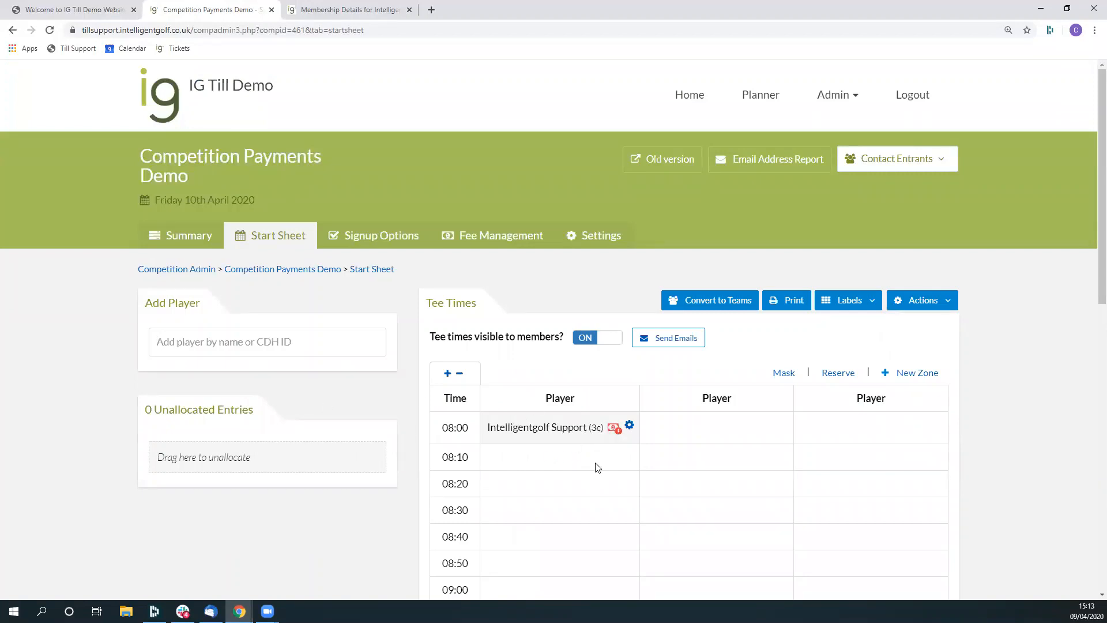
{"action": "left_click", "coordinate": [630, 427]}
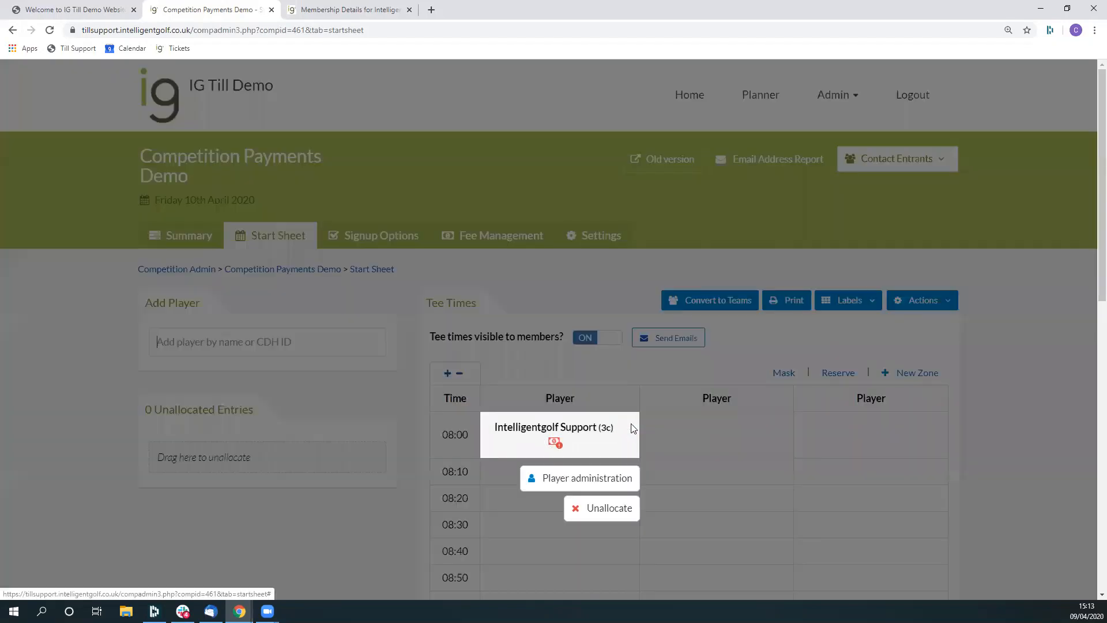
{"action": "left_click", "coordinate": [625, 509]}
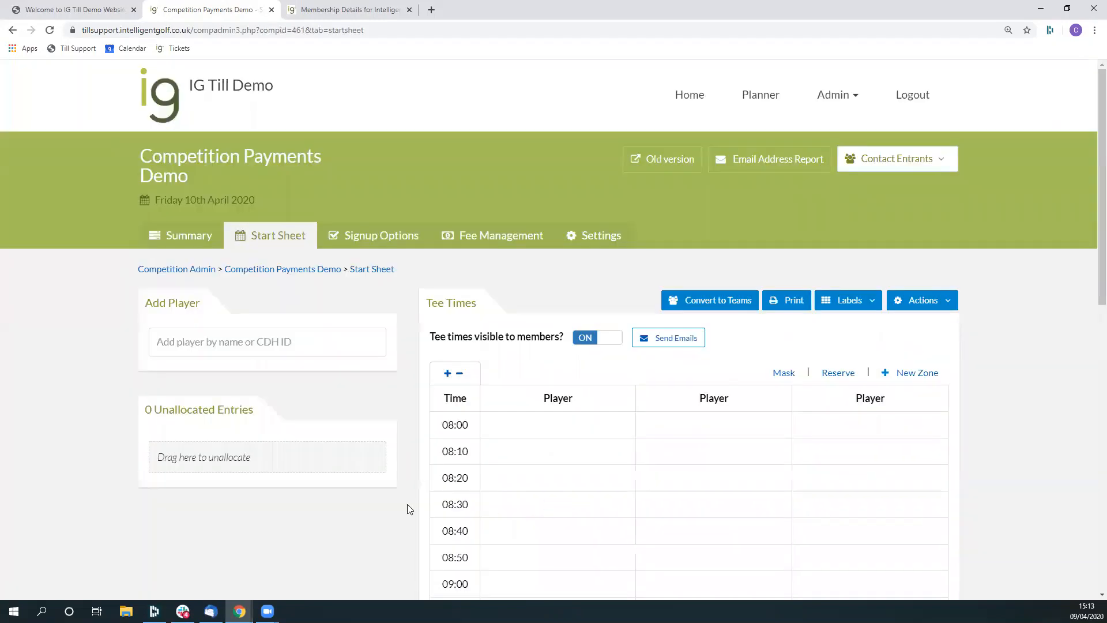
Step: Remove the Intelligentgolf Support player from the competition's unallocated entries
{"action": "scroll", "coordinate": [271, 485], "scroll_direction": "down", "scroll_amount": 2}
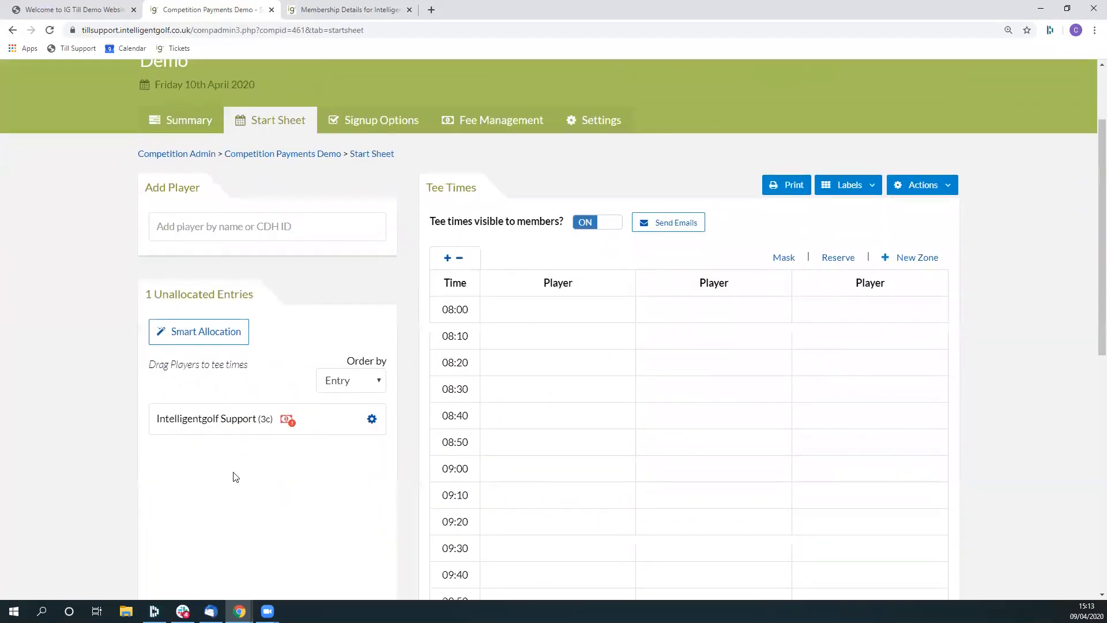
{"action": "left_click", "coordinate": [372, 421]}
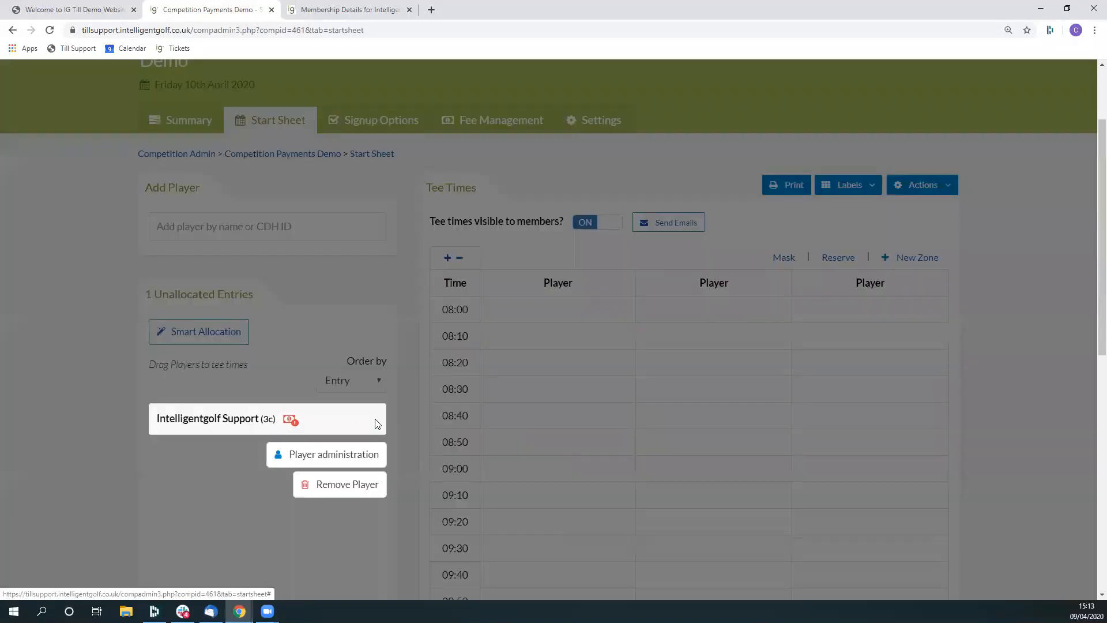
{"action": "left_click", "coordinate": [367, 486]}
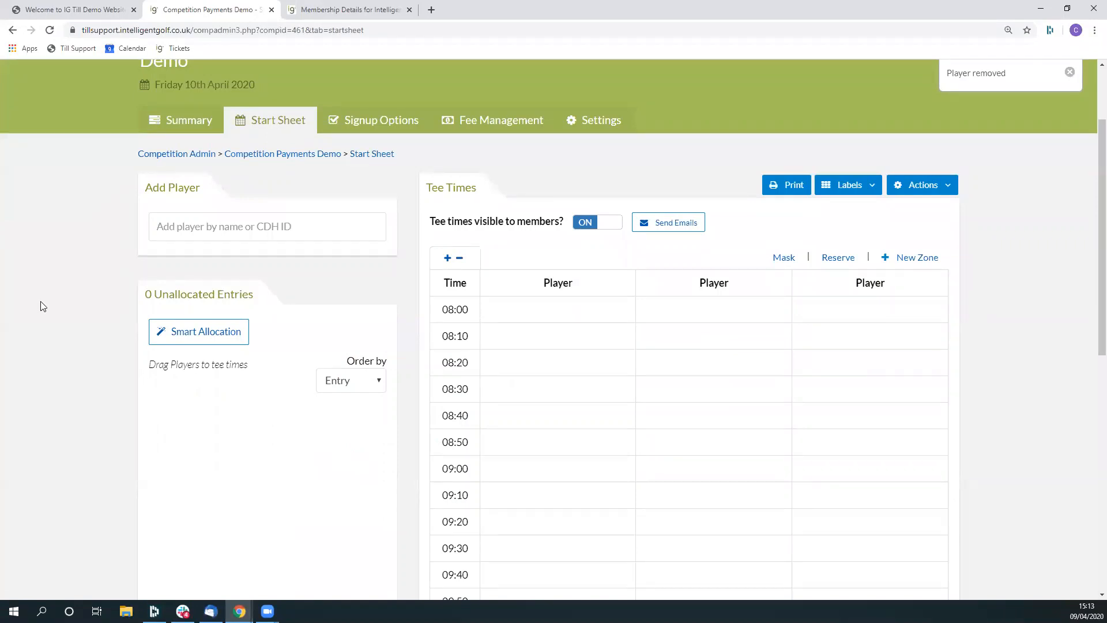
{"action": "scroll", "coordinate": [63, 279], "scroll_direction": "up", "scroll_amount": 2}
{"action": "scroll", "coordinate": [63, 278], "scroll_direction": "down", "scroll_amount": 1}
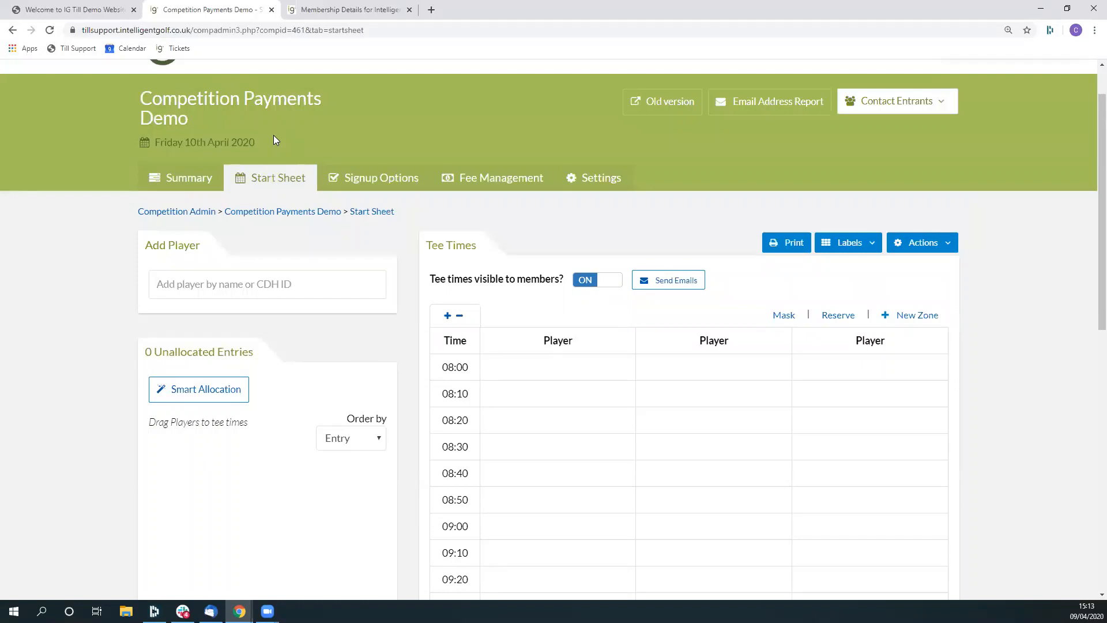
Step: Review the competition's signup options, including the payment items, member account payments and tee allocation settings
{"action": "left_click", "coordinate": [367, 171]}
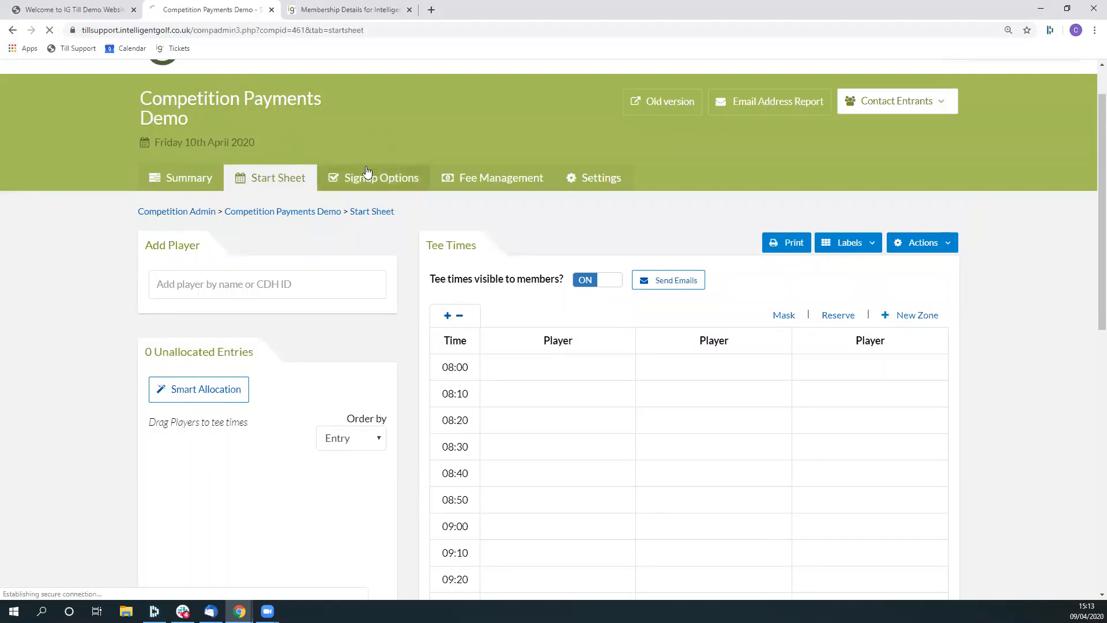
{"action": "scroll", "coordinate": [556, 185], "scroll_direction": "down", "scroll_amount": 5}
{"action": "scroll", "coordinate": [558, 191], "scroll_direction": "down", "scroll_amount": 8}
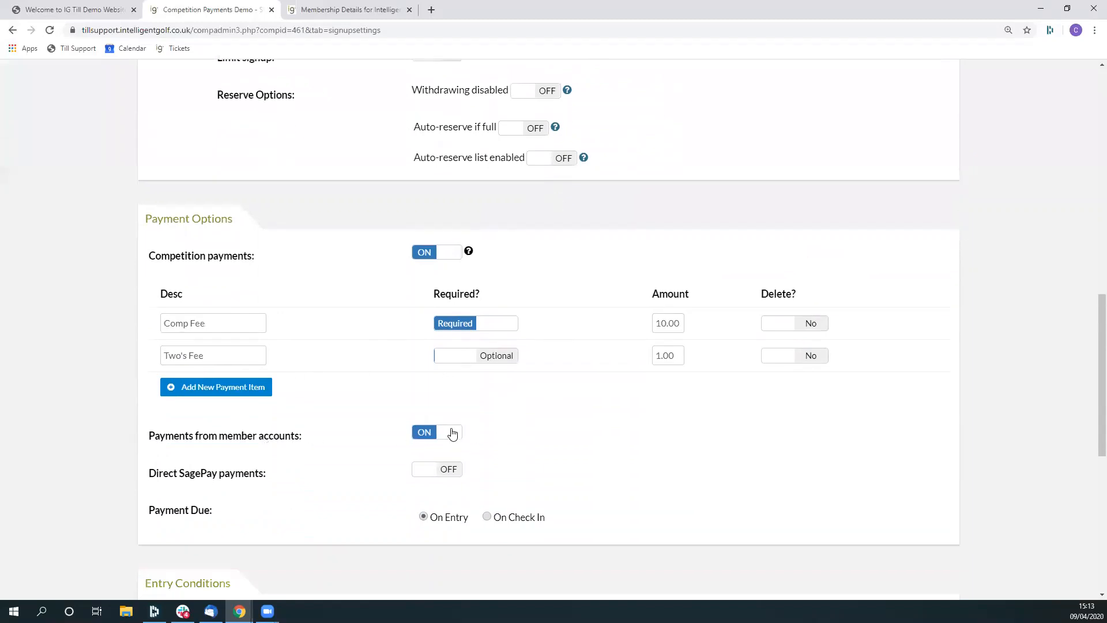
{"action": "scroll", "coordinate": [537, 391], "scroll_direction": "up", "scroll_amount": 5}
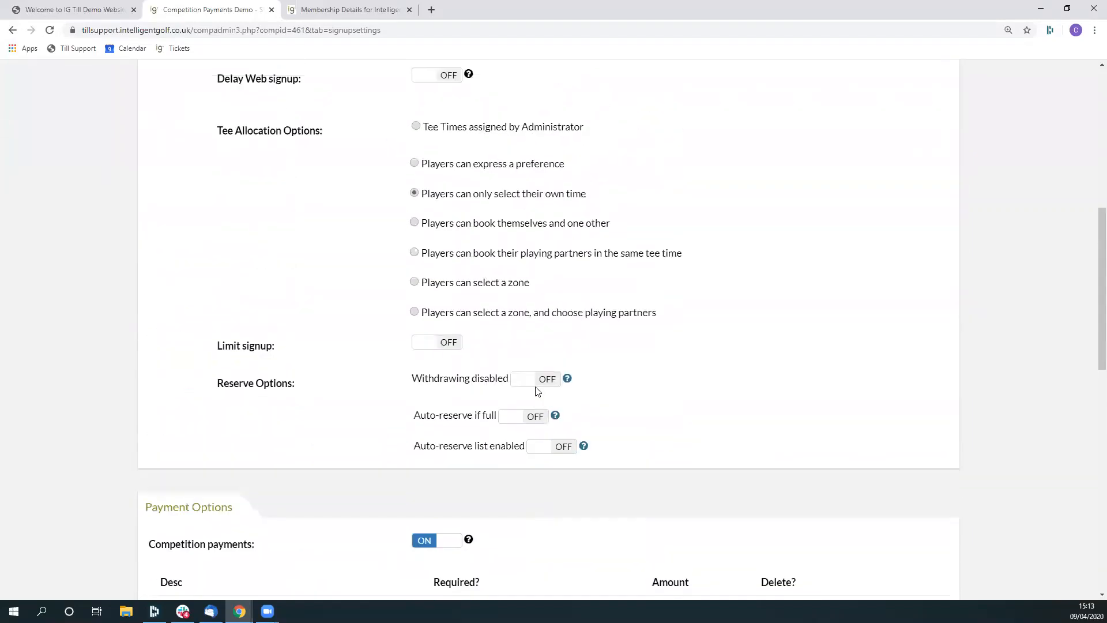
{"action": "scroll", "coordinate": [404, 366], "scroll_direction": "up", "scroll_amount": 7}
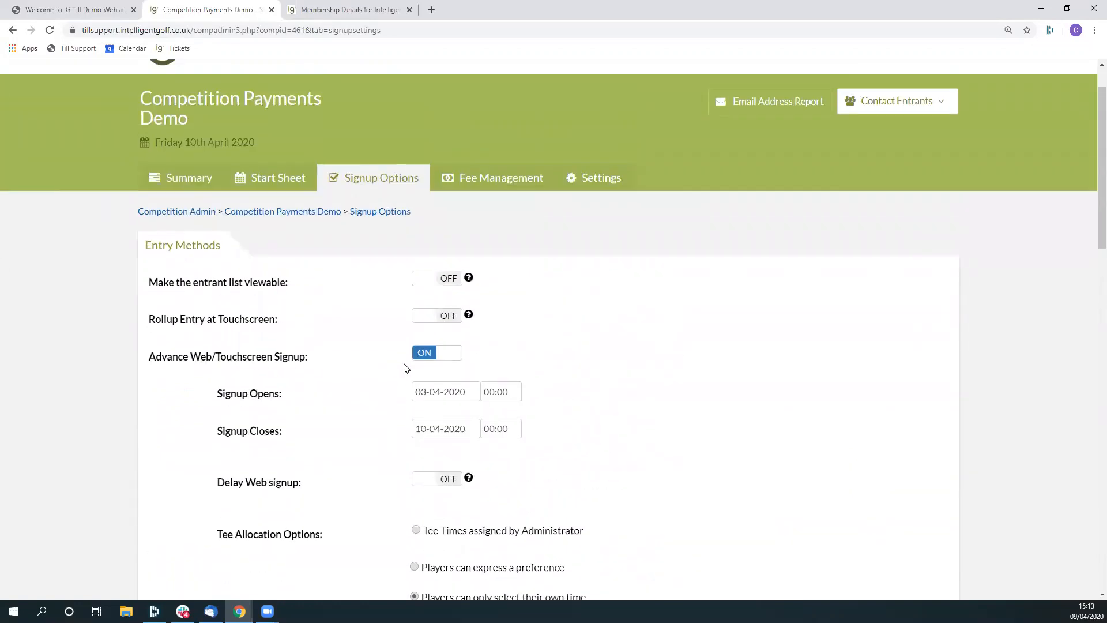
Step: Add Intelligentgolf Support to the competition from the start sheet and allocate the player to the first 08:00 slot
{"action": "left_click", "coordinate": [254, 176]}
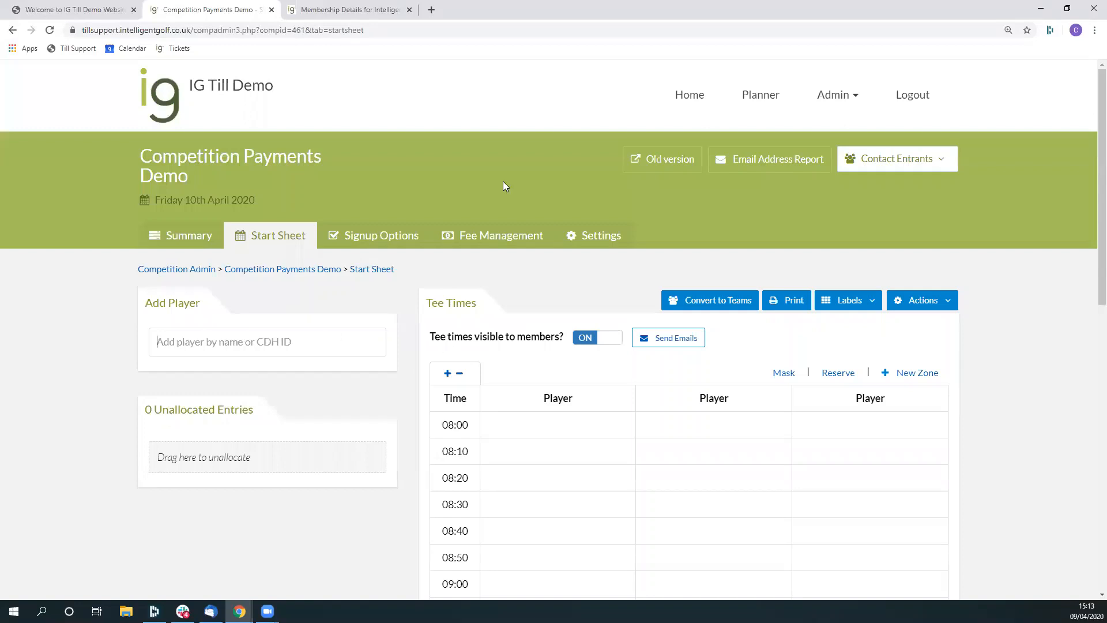
{"action": "type", "text": "intell"}
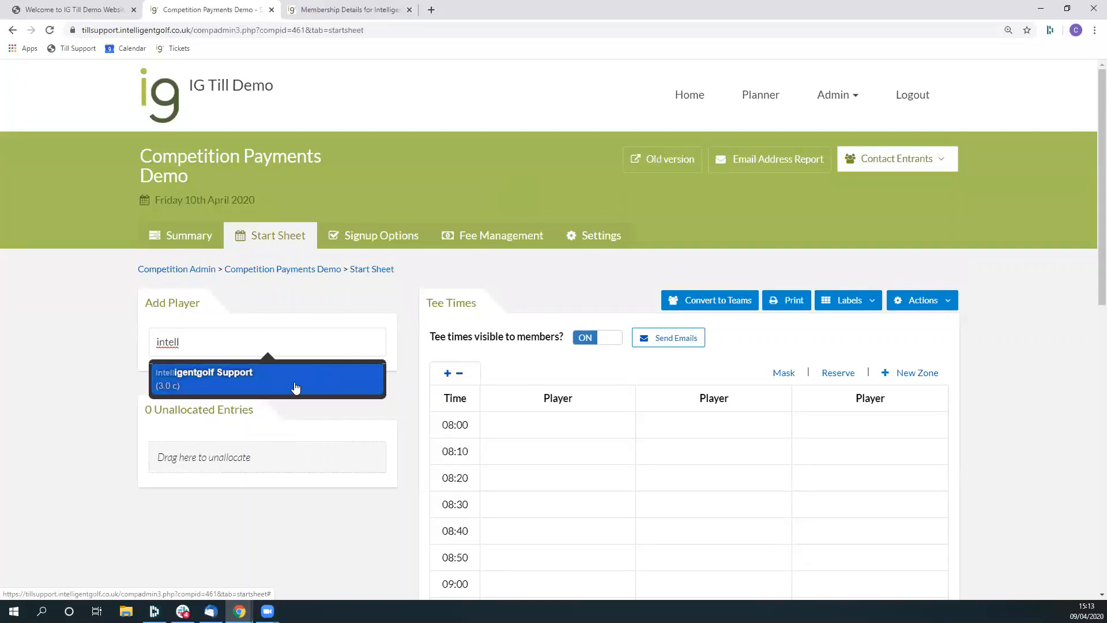
{"action": "left_click", "coordinate": [257, 381]}
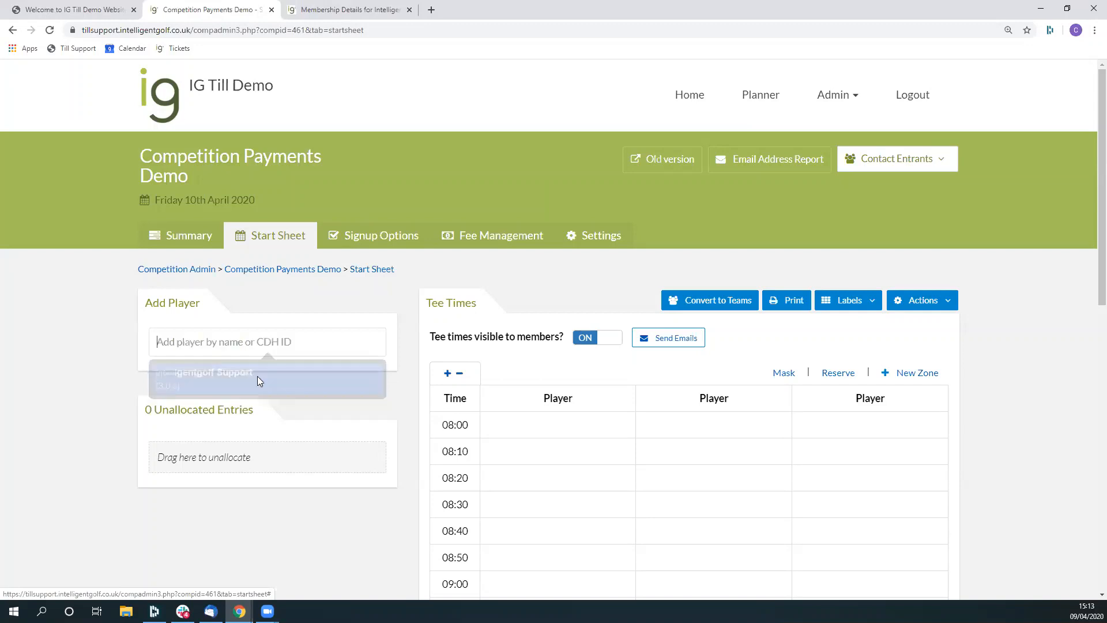
{"action": "scroll", "coordinate": [257, 381], "scroll_direction": "down", "scroll_amount": 2}
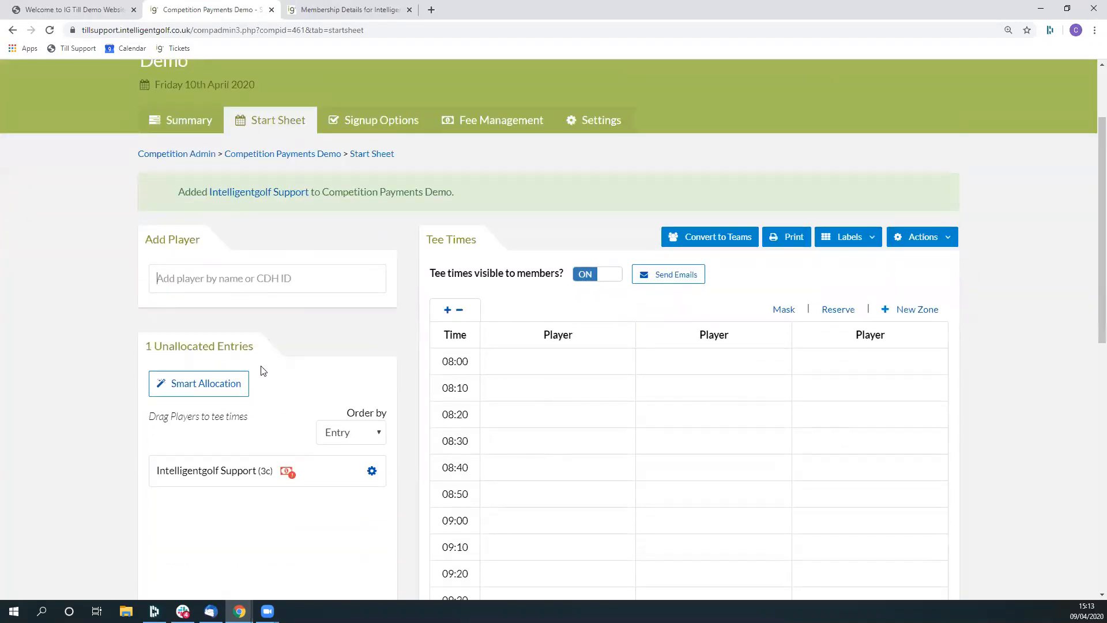
{"action": "left_click_drag", "start_coordinate": [247, 465], "coordinate": [531, 354]}
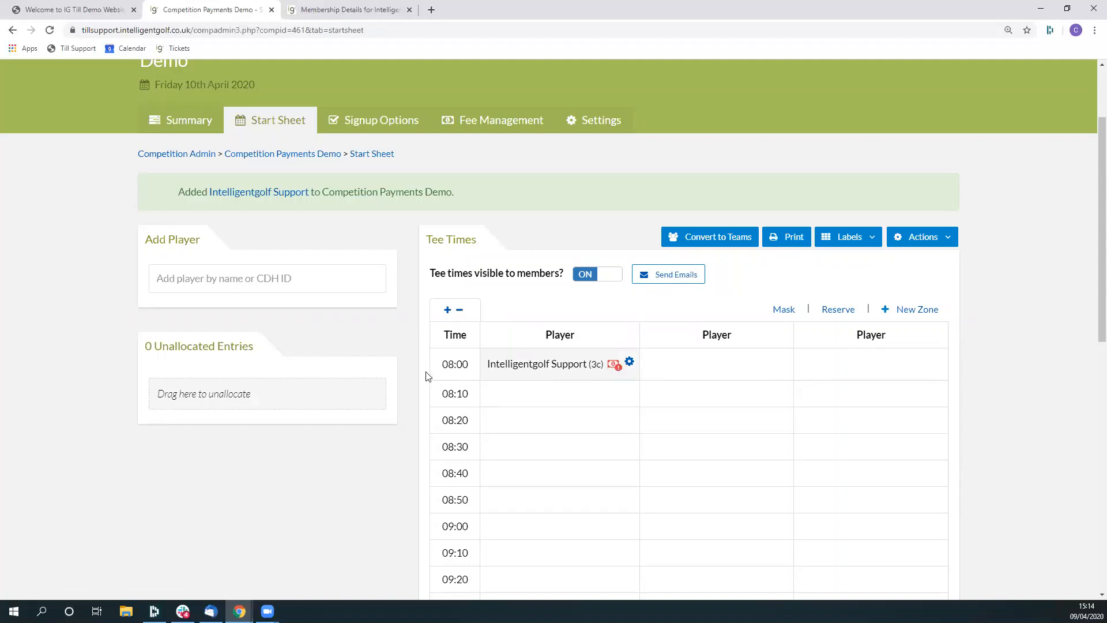
Step: Mark the entrant's Comp Fee and Two's Fee manually as paid in fee management and refresh the fee summary
{"action": "left_click", "coordinate": [499, 125]}
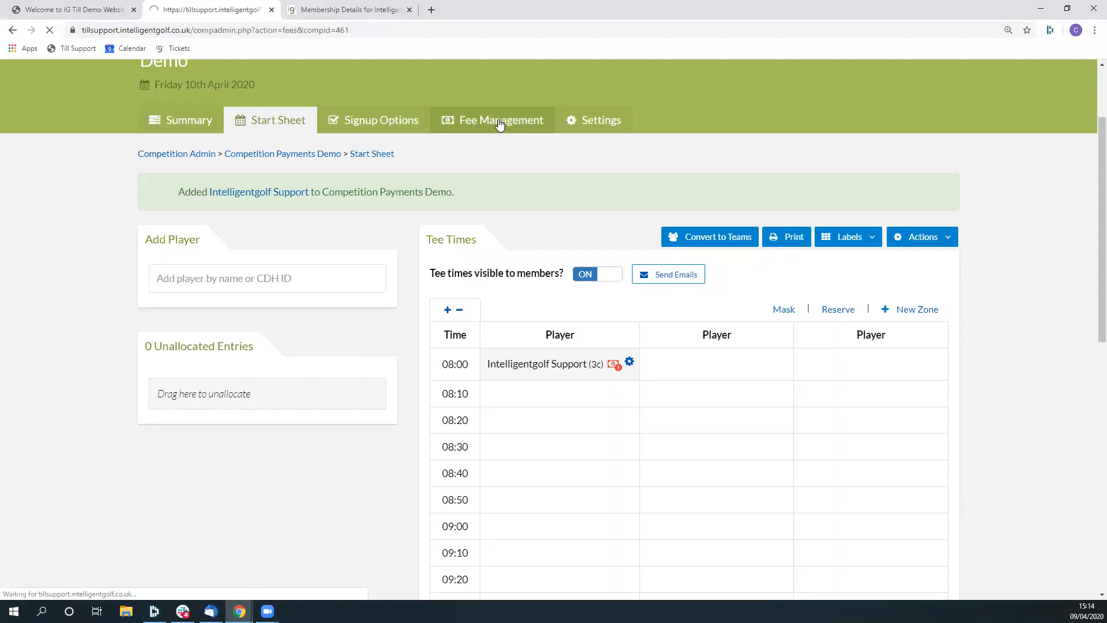
{"action": "scroll", "coordinate": [475, 188], "scroll_direction": "down", "scroll_amount": 4}
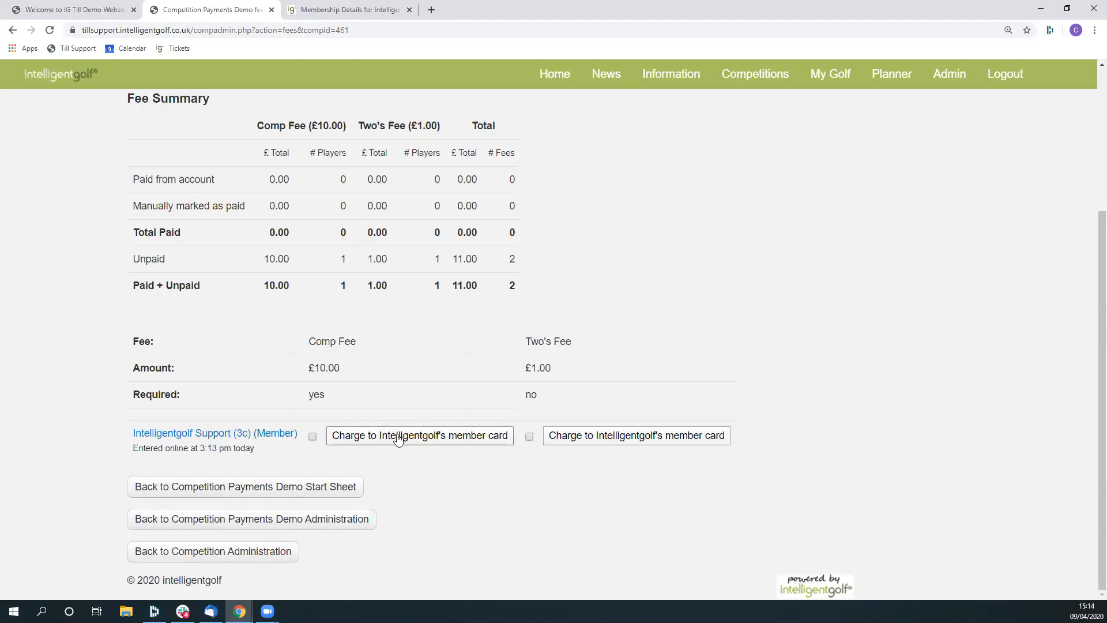
{"action": "left_click", "coordinate": [312, 438]}
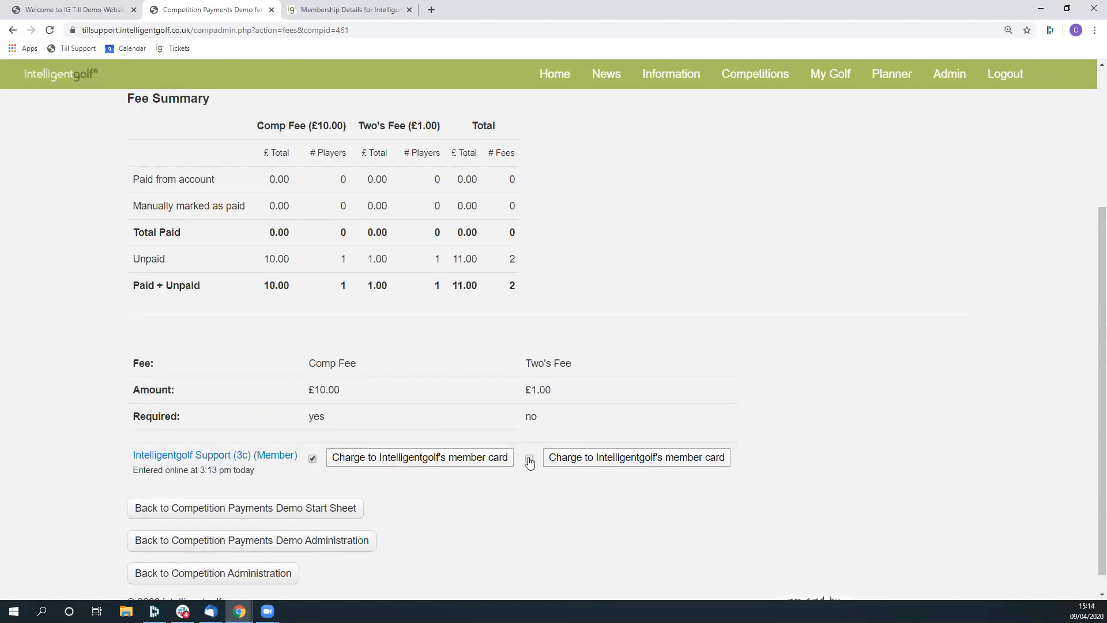
{"action": "left_click", "coordinate": [530, 437]}
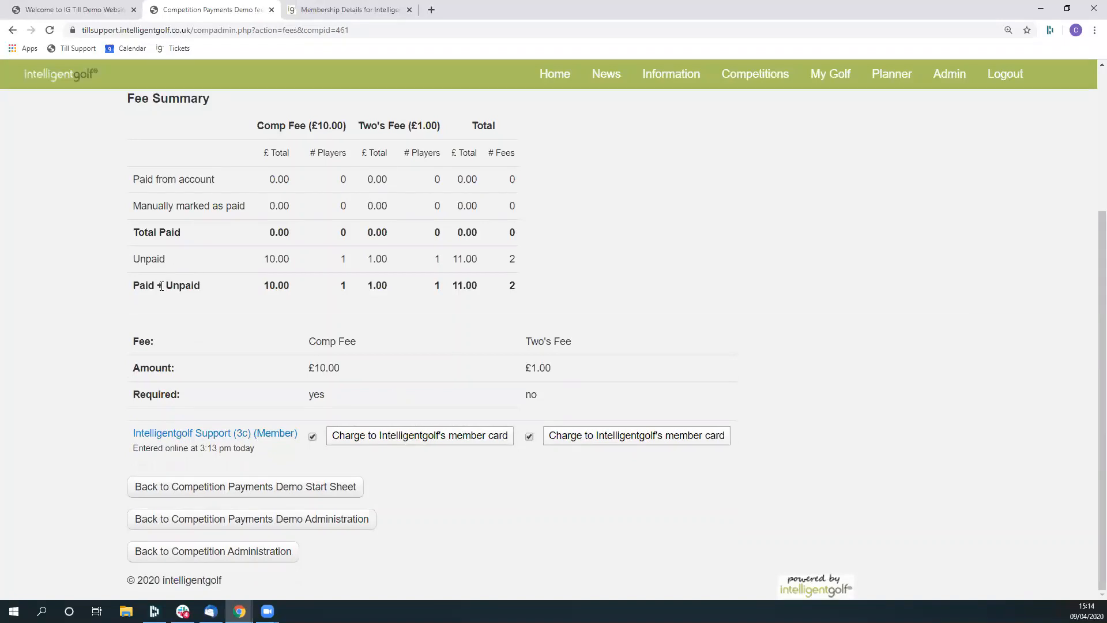
{"action": "left_click", "coordinate": [49, 31]}
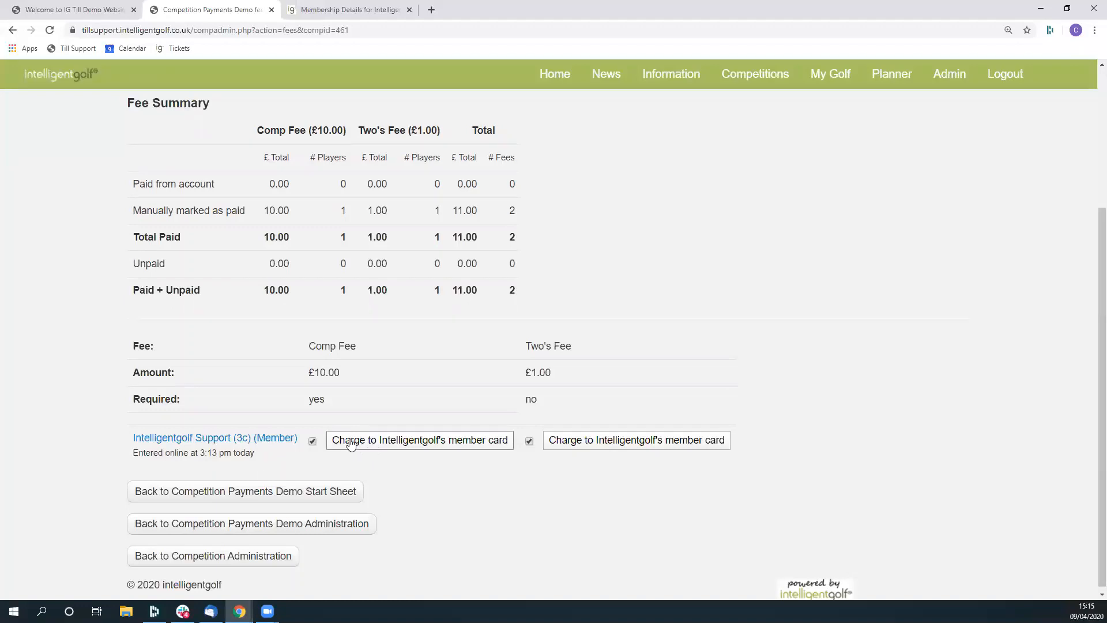
Step: Unmark the entrant's Comp Fee and Two's Fee as paid, mark both as paid again, and finish by setting both to unpaid
{"action": "left_click", "coordinate": [312, 442]}
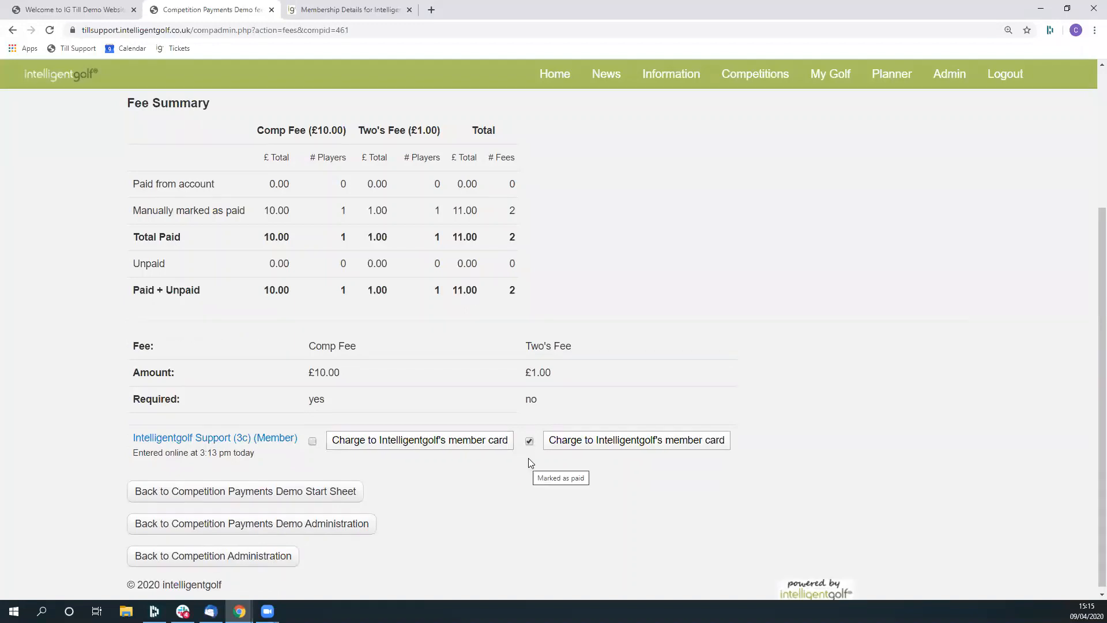
{"action": "left_click", "coordinate": [529, 442]}
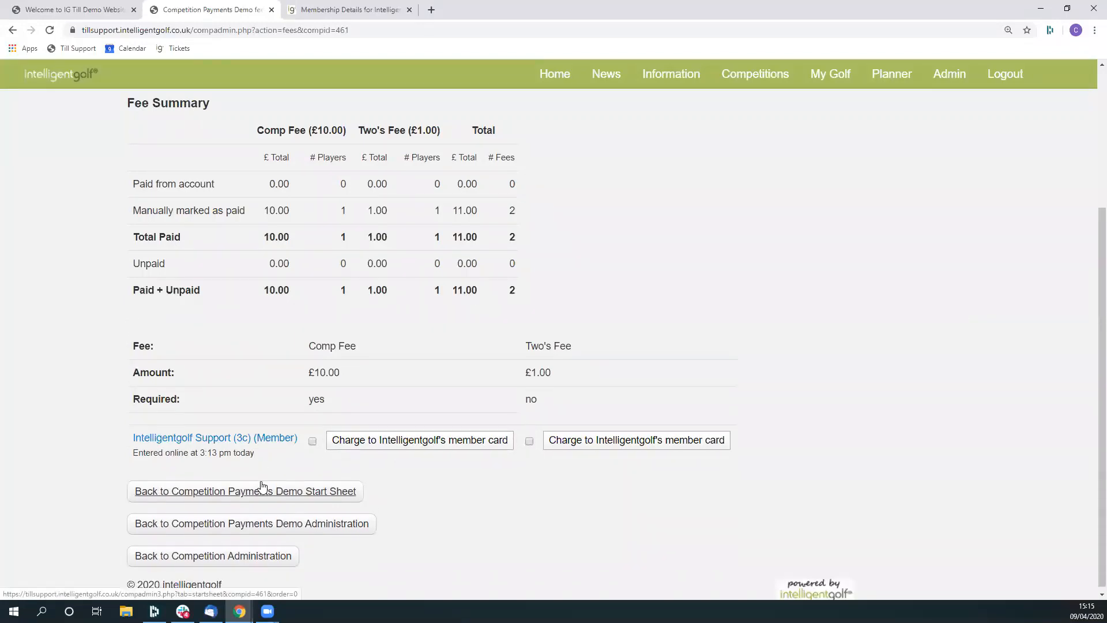
{"action": "left_click", "coordinate": [312, 443]}
{"action": "left_click", "coordinate": [529, 462]}
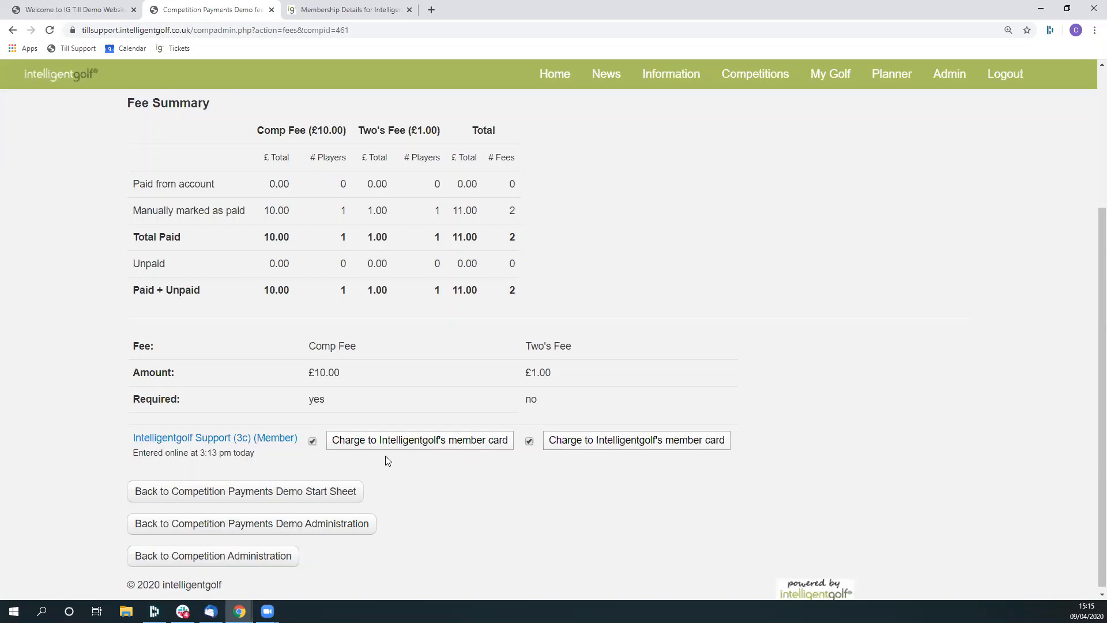
{"action": "left_click", "coordinate": [529, 442]}
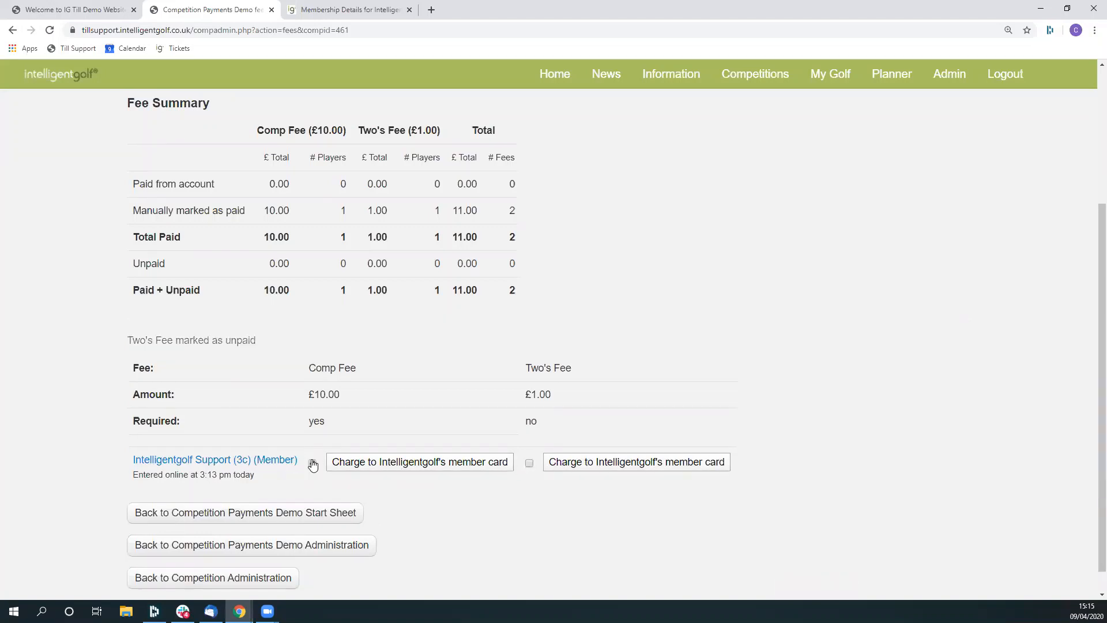
{"action": "left_click", "coordinate": [312, 463]}
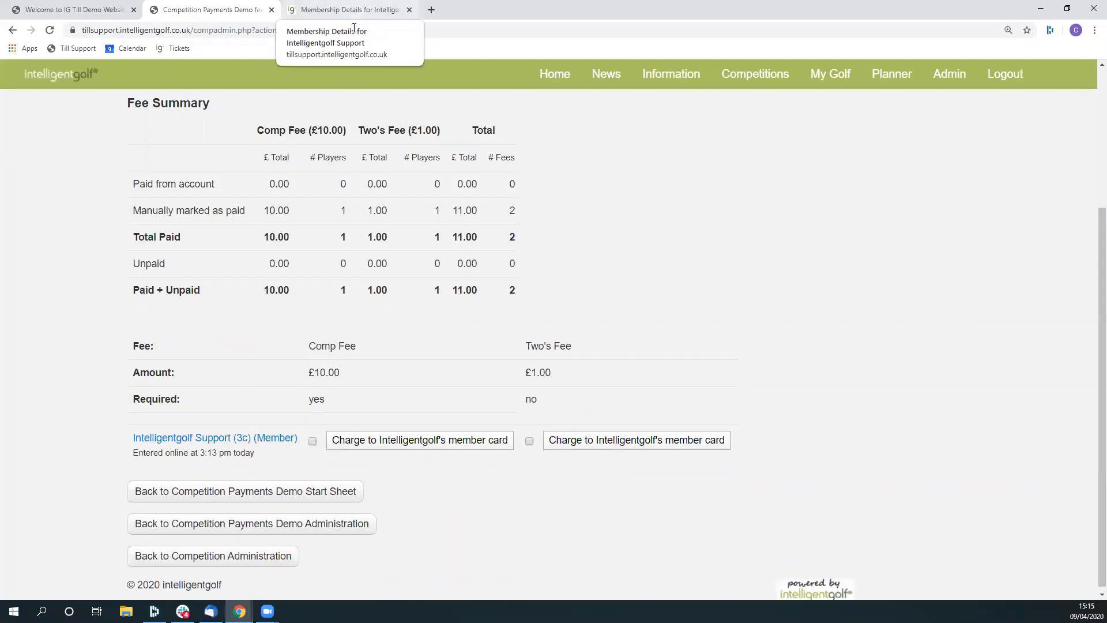
Step: Refresh the member's EPOS account and review the Standard account's competition fee debits and refund credits
{"action": "left_click", "coordinate": [350, 9]}
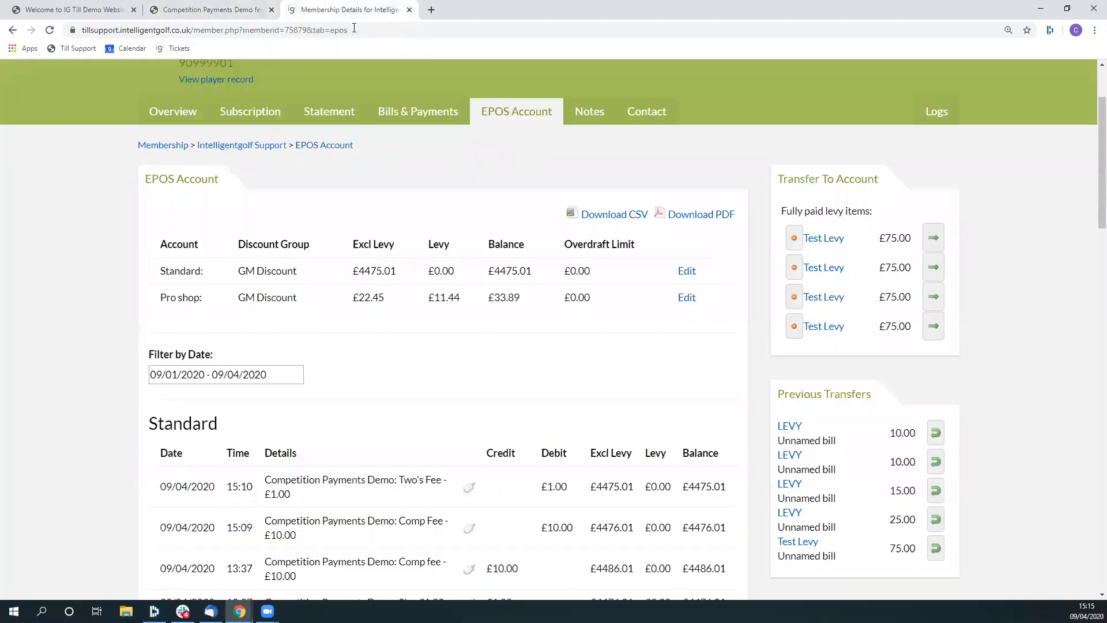
{"action": "left_click", "coordinate": [51, 30]}
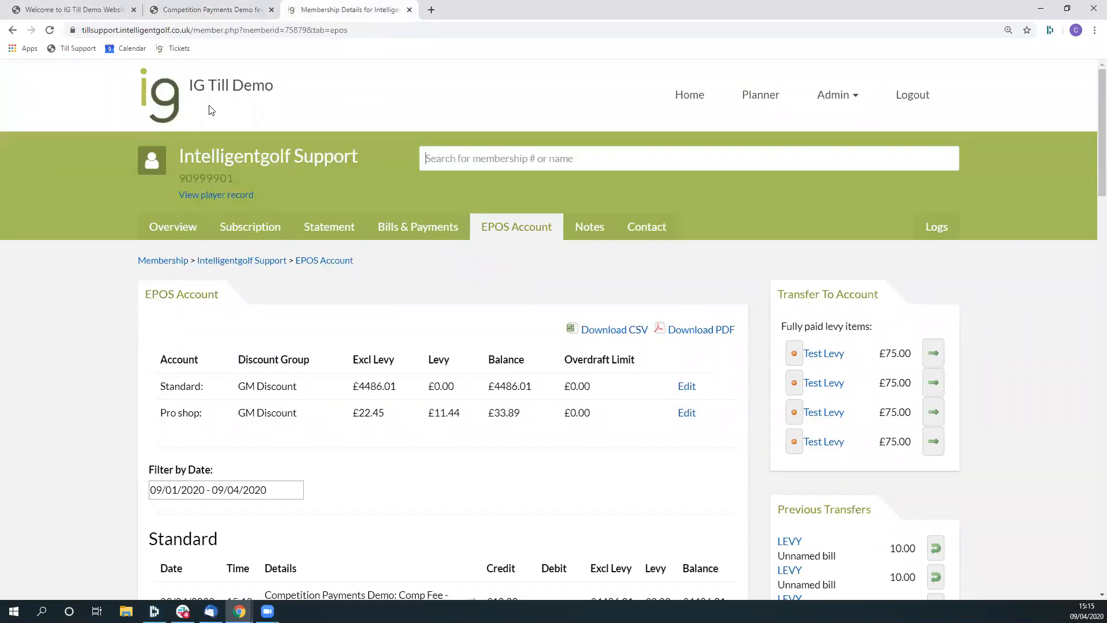
{"action": "scroll", "coordinate": [245, 143], "scroll_direction": "down", "scroll_amount": 4}
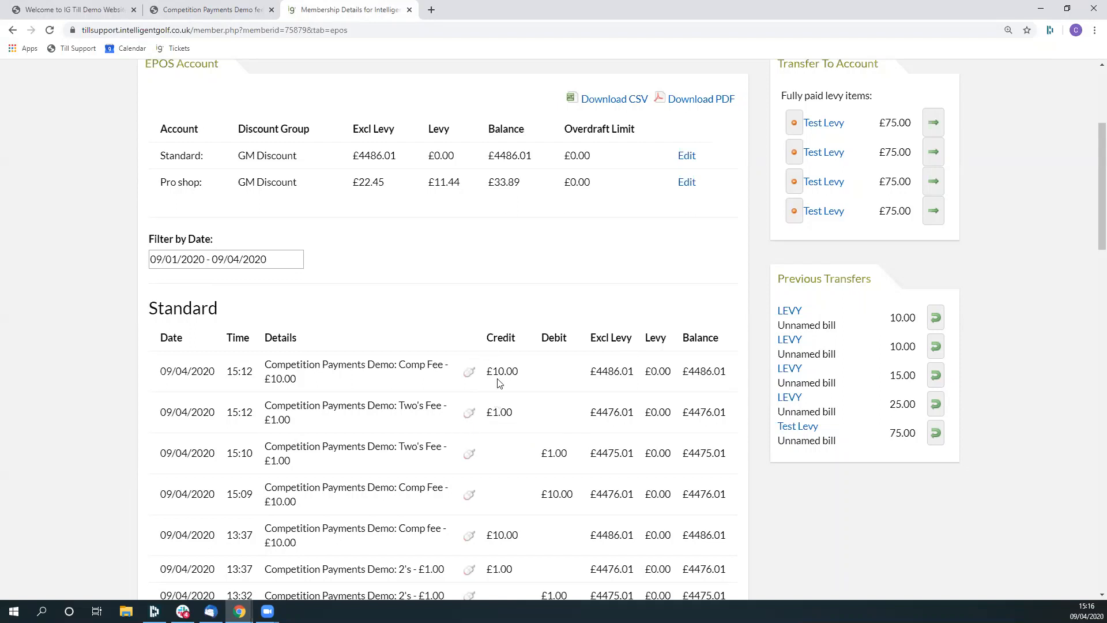
Step: Open the full transaction list from the competition's entry fees page and review its payment, refund and manual marking events
{"action": "left_click", "coordinate": [236, 16]}
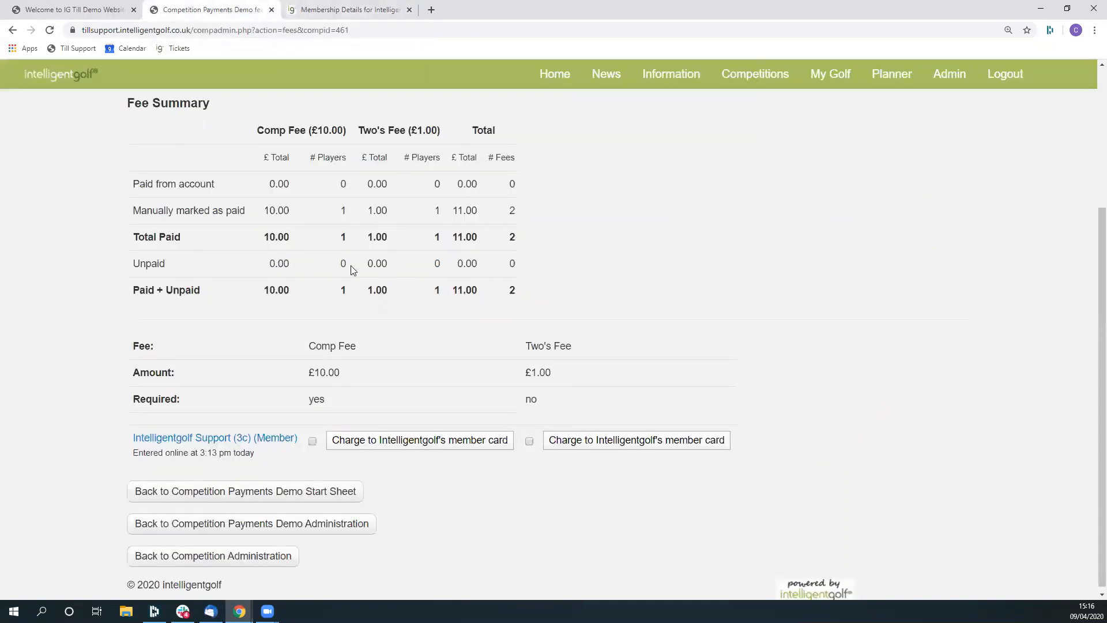
{"action": "scroll", "coordinate": [351, 265], "scroll_direction": "up", "scroll_amount": 3}
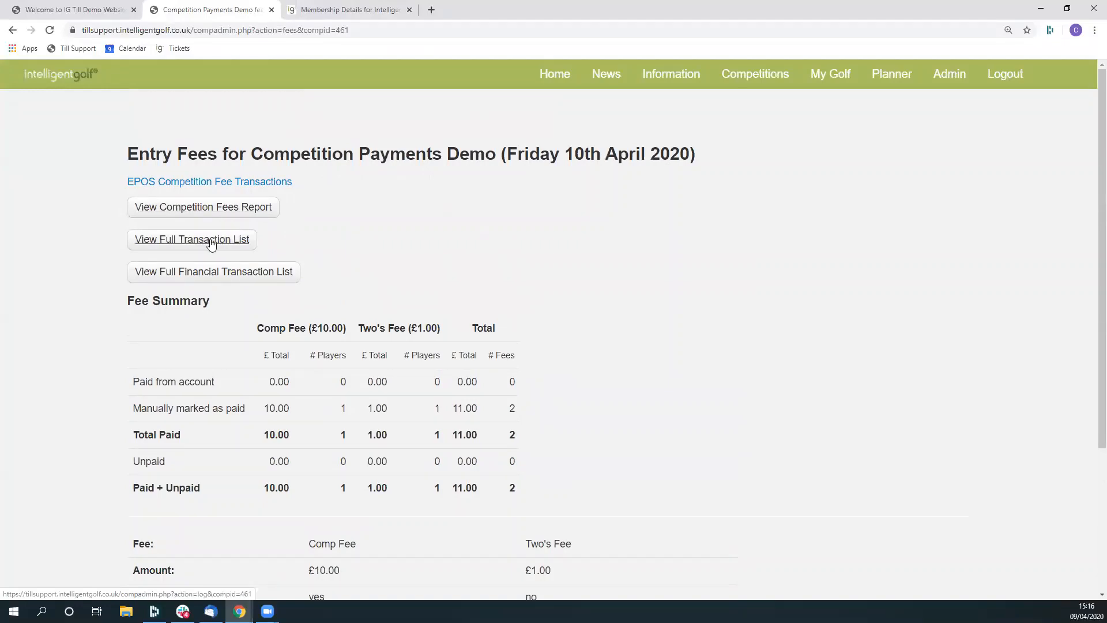
{"action": "left_click", "coordinate": [211, 244]}
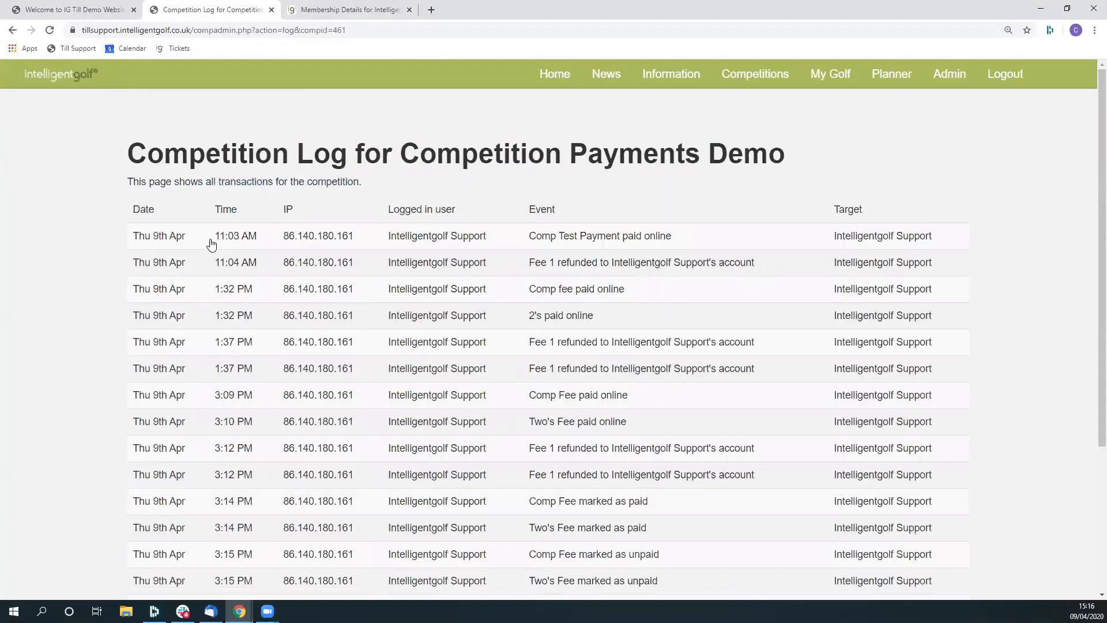
{"action": "scroll", "coordinate": [211, 243], "scroll_direction": "down", "scroll_amount": 2}
{"action": "scroll", "coordinate": [211, 243], "scroll_direction": "up", "scroll_amount": 2}
{"action": "scroll", "coordinate": [211, 243], "scroll_direction": "down", "scroll_amount": 1}
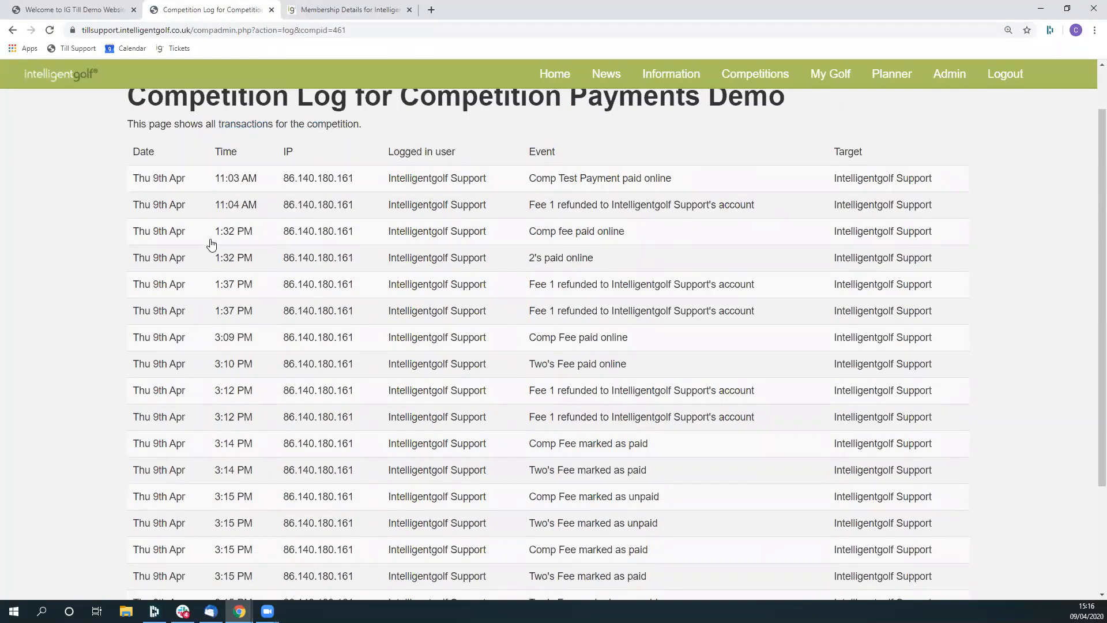
{"action": "scroll", "coordinate": [211, 243], "scroll_direction": "down", "scroll_amount": 1}
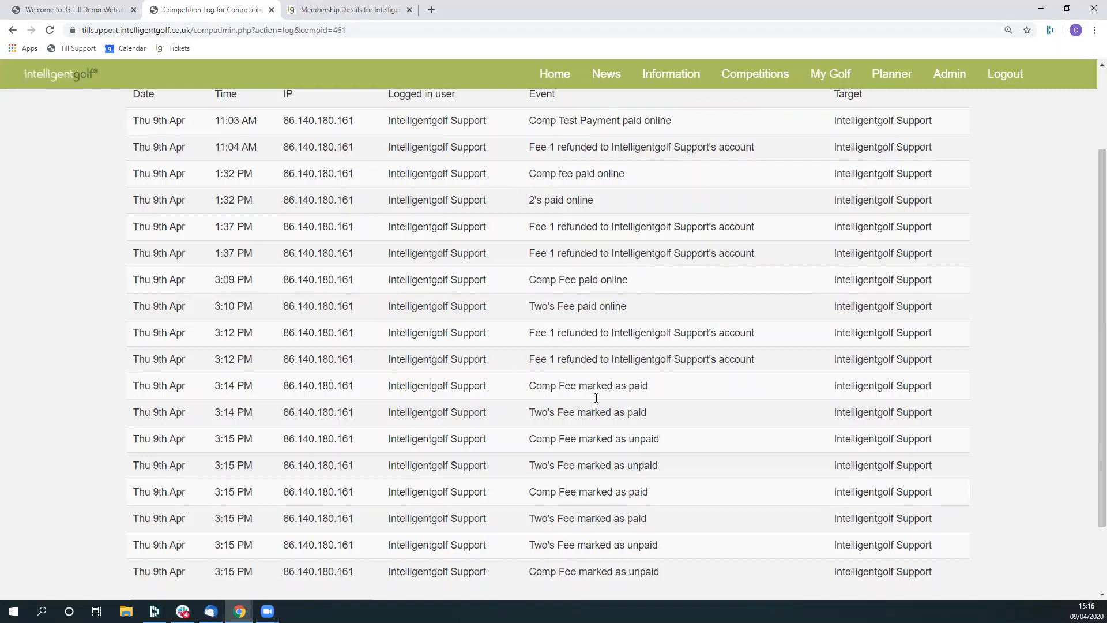
{"action": "scroll", "coordinate": [656, 414], "scroll_direction": "down", "scroll_amount": 3}
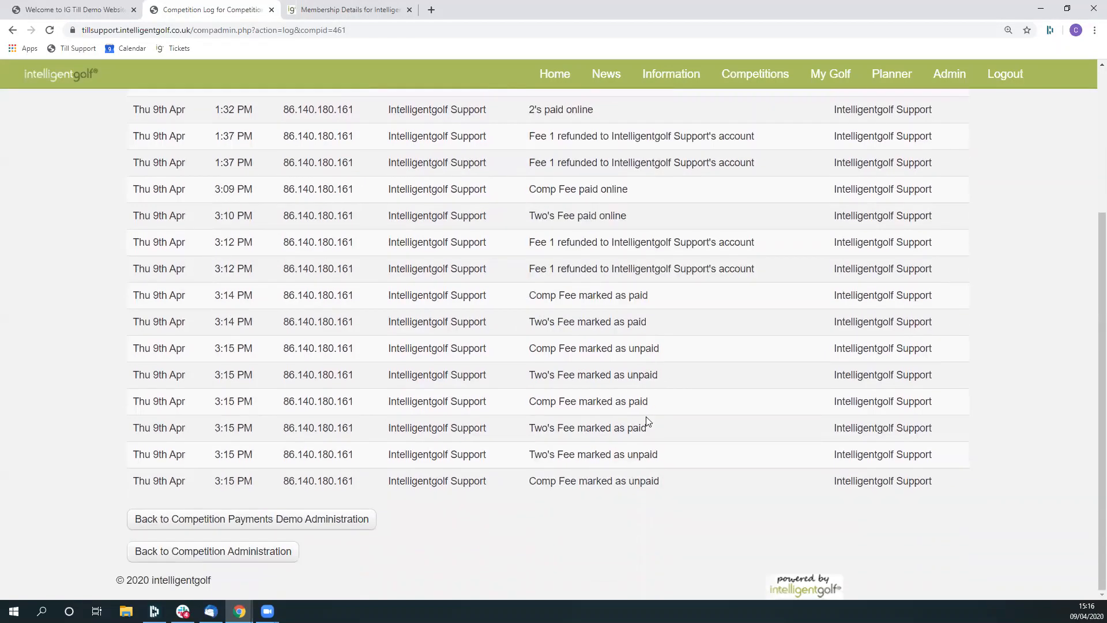